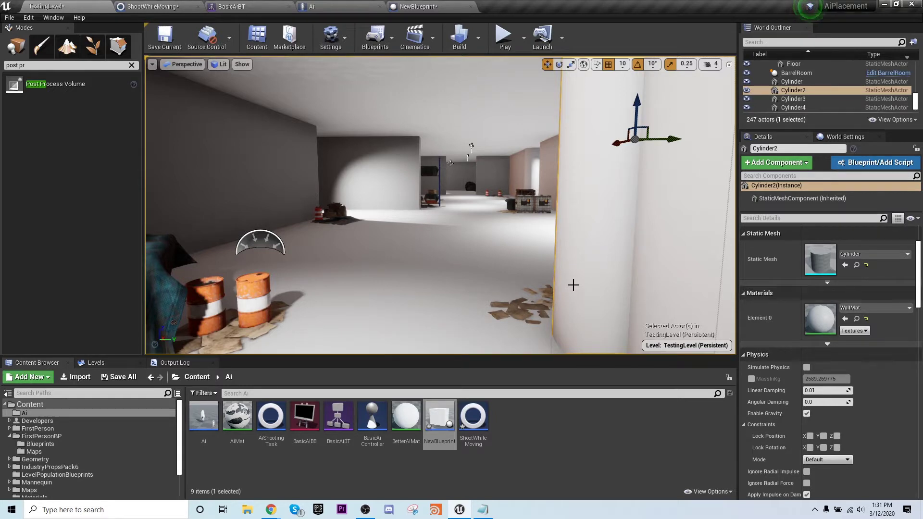
# Place a spot light on the floor of the dark, empty room.
pyautogui.moveTo(446, 251); pyautogui.dragTo(270, 178, button='right')
pyautogui.press('w')
pyautogui.press('w')
pyautogui.moveTo(440, 205); pyautogui.dragTo(454, 220, button='right')
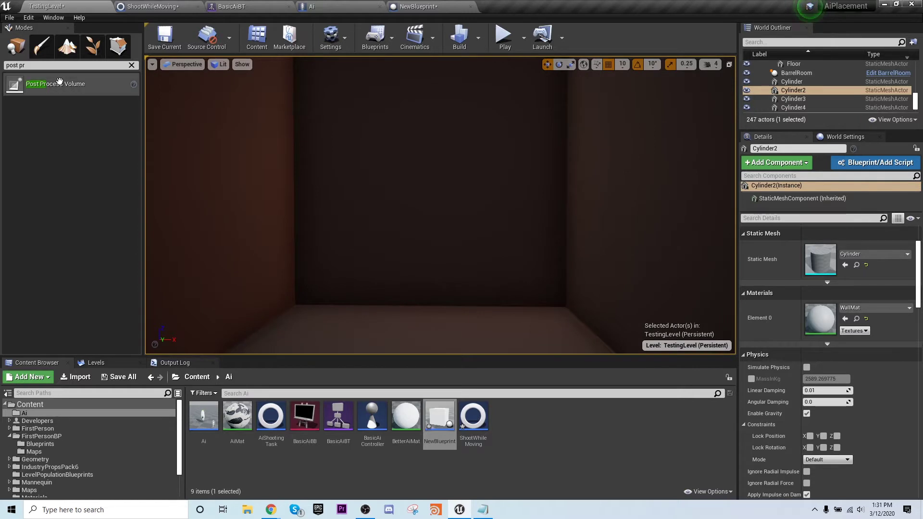
pyautogui.click(131, 65)
pyautogui.click(24, 108)
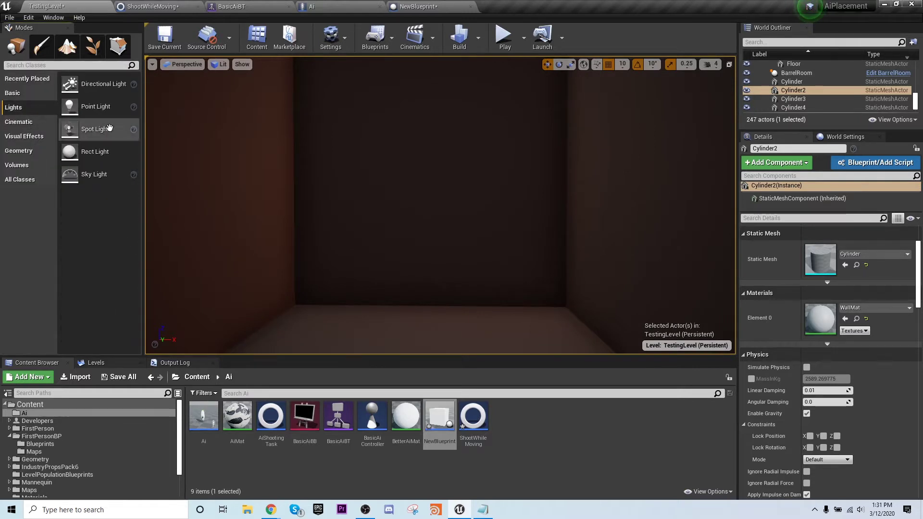
pyautogui.moveTo(89, 130); pyautogui.dragTo(372, 322)
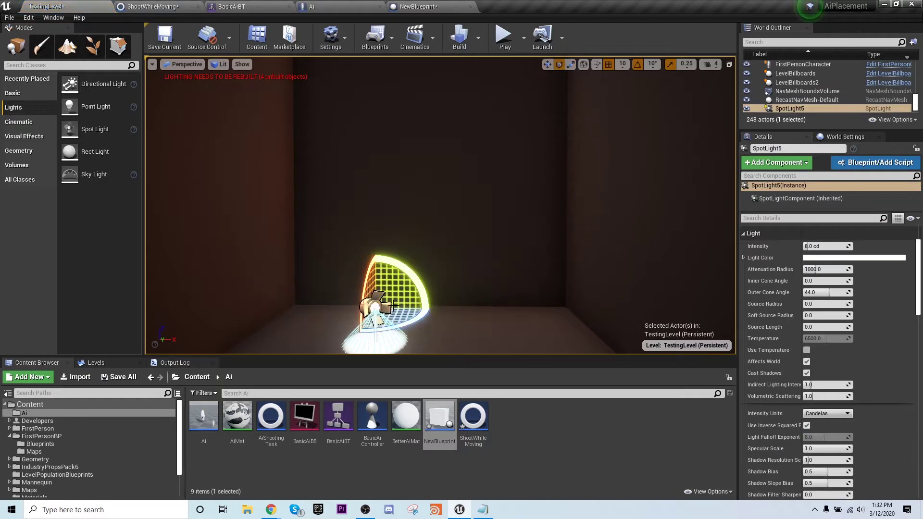
# Aim the spot light at the back wall, shift it toward the room's left wall, and delete it.
pyautogui.moveTo(368, 283)
pyautogui.mouseDown()
pyautogui.moveTo(383, 282)
pyautogui.moveTo(377, 274)
pyautogui.mouseUp()
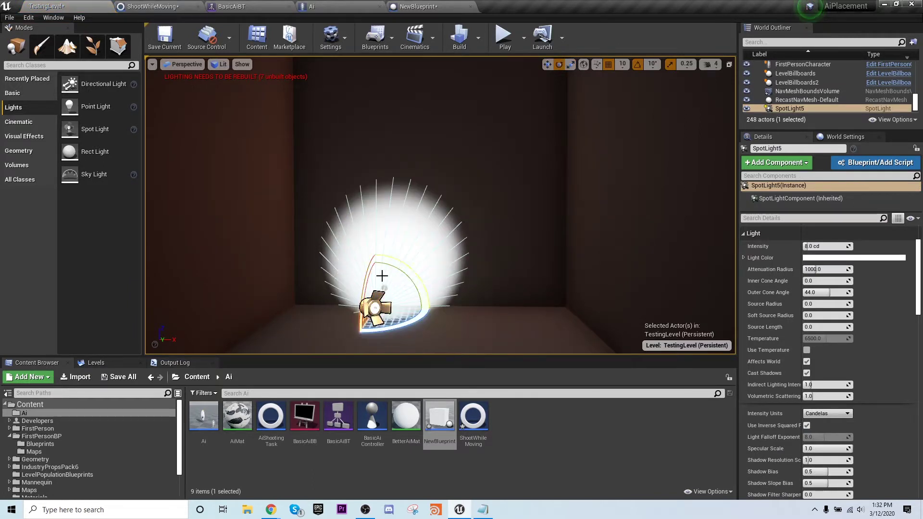
pyautogui.press('w')
pyautogui.moveTo(371, 310); pyautogui.dragTo(338, 259)
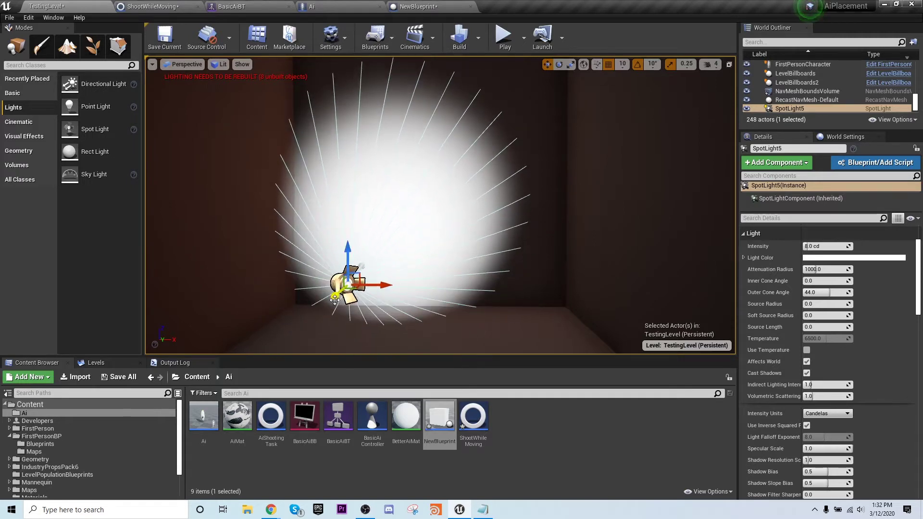
pyautogui.moveTo(337, 295); pyautogui.dragTo(280, 342)
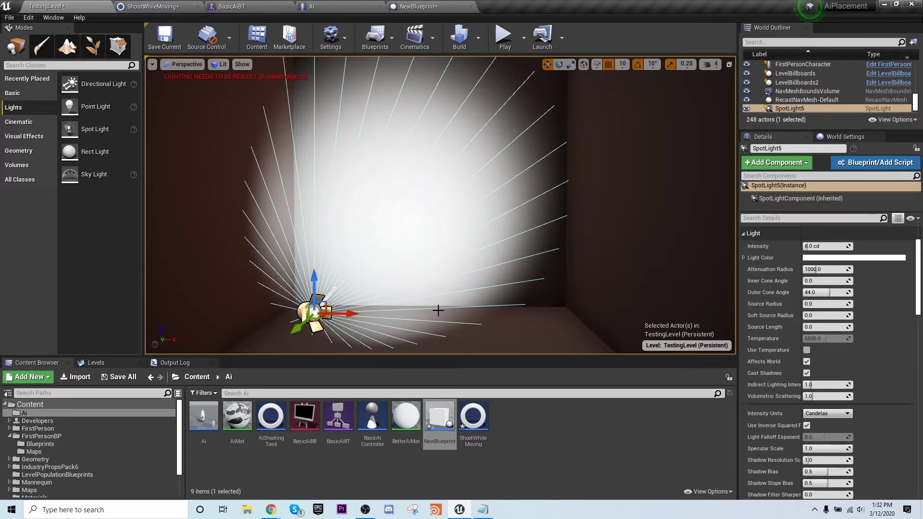
pyautogui.press('Delete')
# Find the Post Process Volume class and place a volume on the hallway floor between the orange barrels and the large column.
pyautogui.moveTo(343, 310); pyautogui.dragTo(159, 310, button='right')
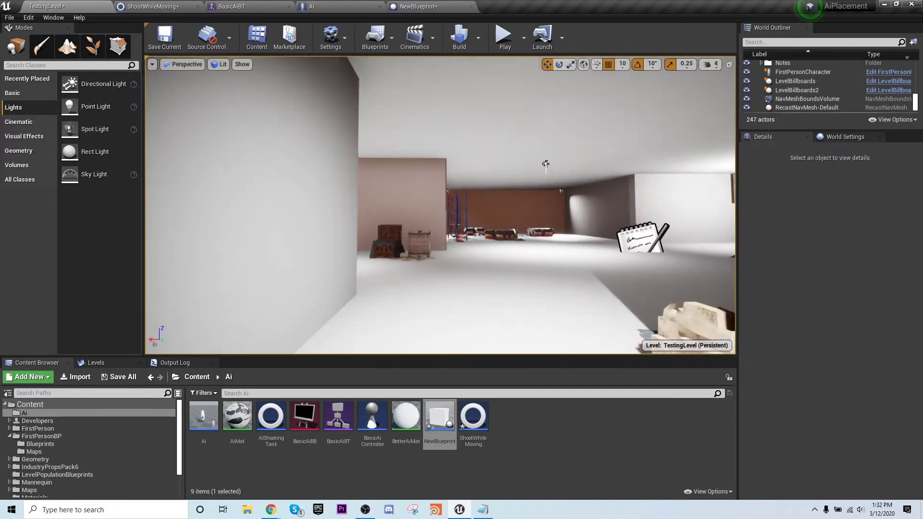
pyautogui.press('w')
pyautogui.moveTo(440, 206); pyautogui.dragTo(284, 279, button='right')
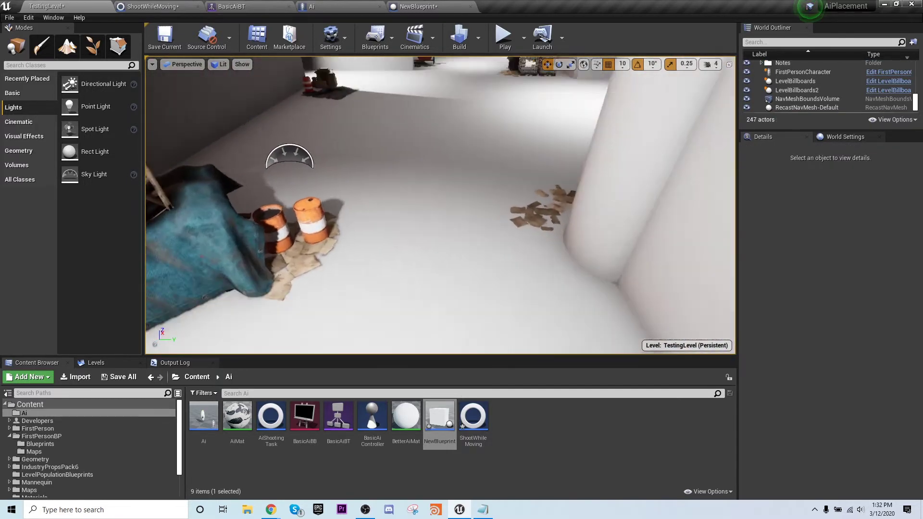
pyautogui.moveTo(480, 212); pyautogui.dragTo(414, 283, button='right')
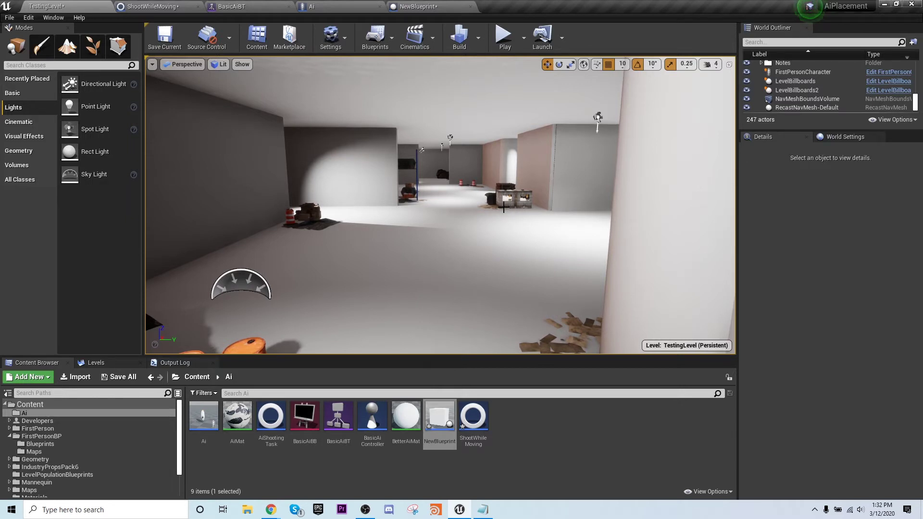
pyautogui.moveTo(288, 202); pyautogui.dragTo(231, 198, button='right')
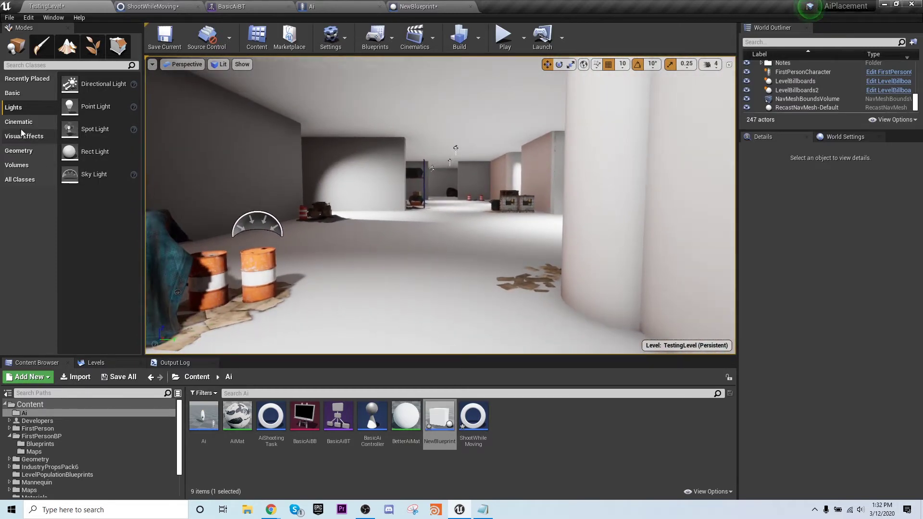
pyautogui.click(28, 64)
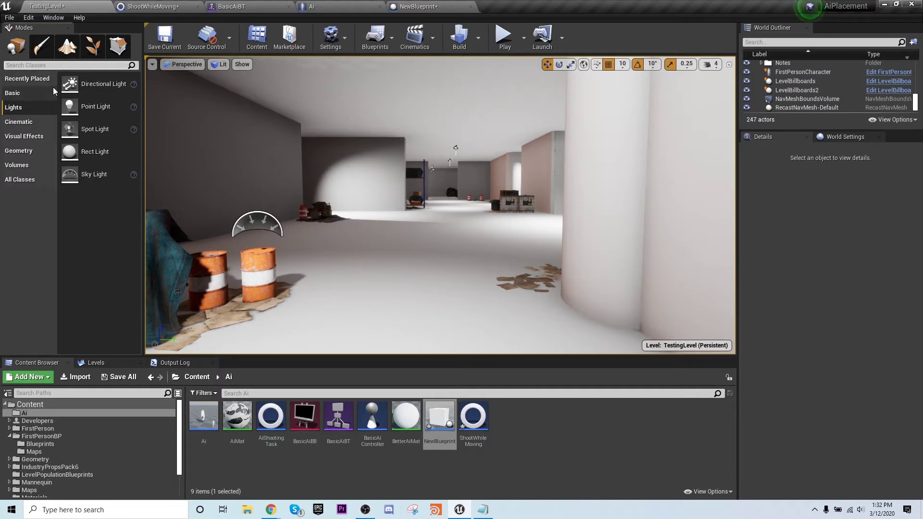
pyautogui.write('post')
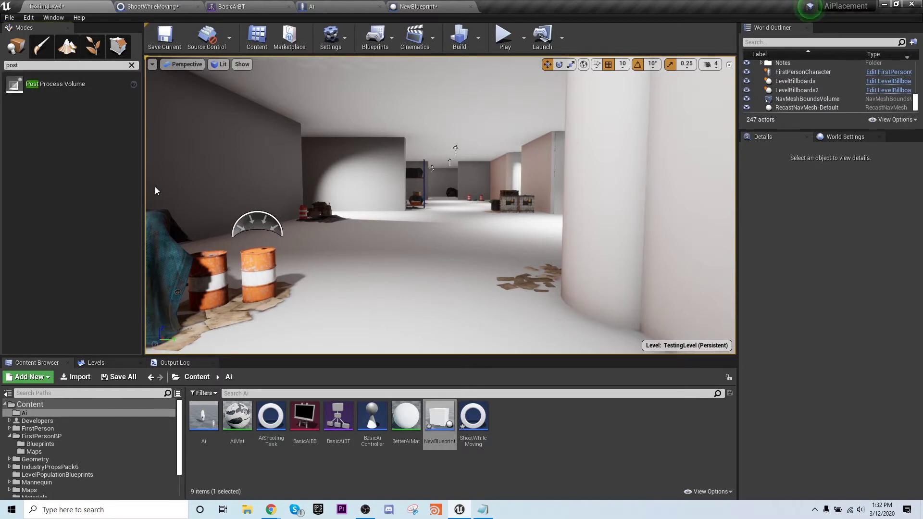
pyautogui.moveTo(54, 78); pyautogui.dragTo(412, 295)
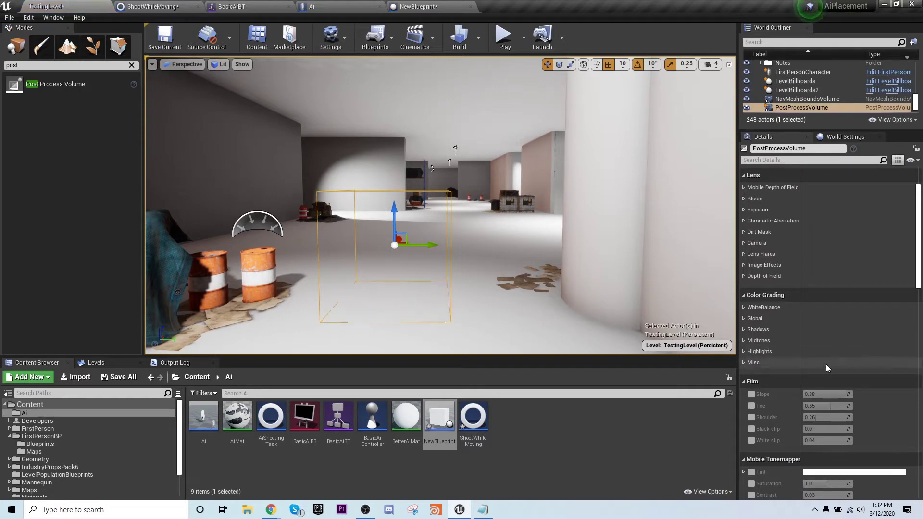
# Try a white balance temperature of 1500 on the post process volume, view it from inside its bounds, and disable the override.
pyautogui.scroll(2, 803, 350)
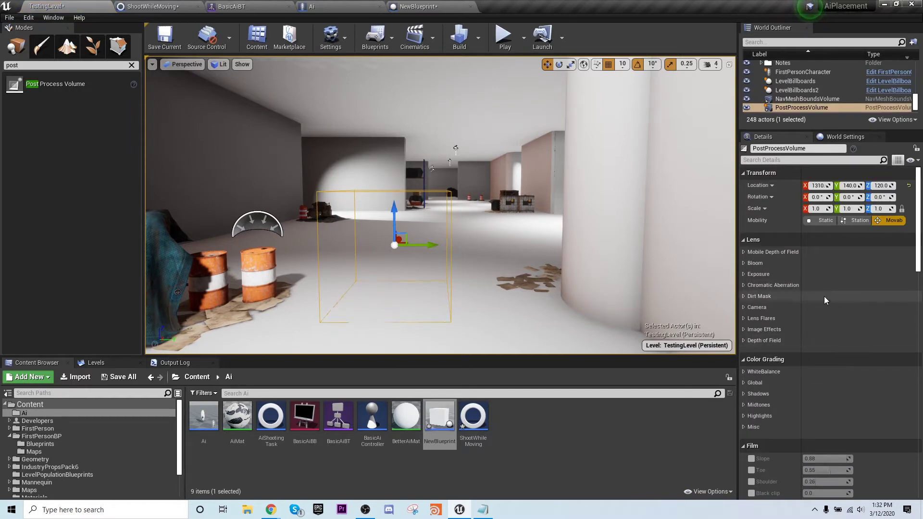
pyautogui.click(743, 372)
pyautogui.click(756, 383)
pyautogui.moveTo(838, 384); pyautogui.dragTo(803, 384)
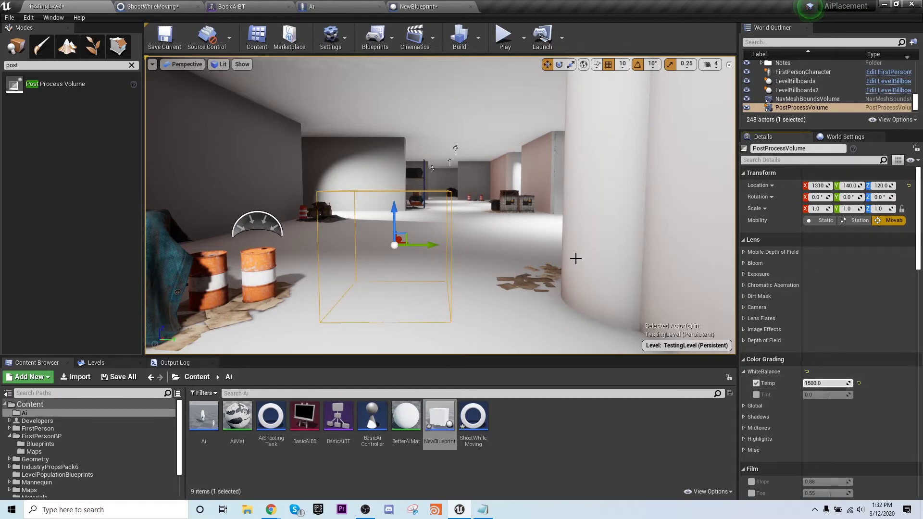
pyautogui.press('w')
pyautogui.moveTo(575, 257); pyautogui.dragTo(577, 236, button='right')
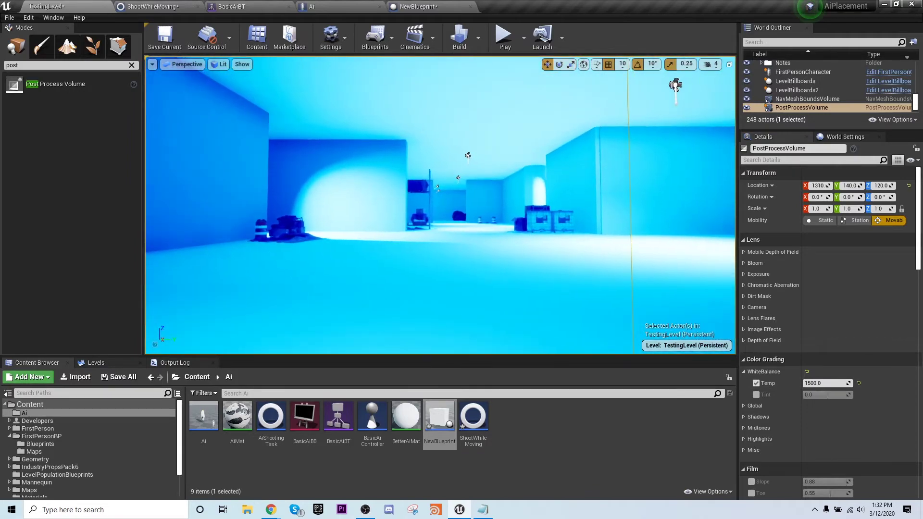
pyautogui.press('s')
pyautogui.press('w')
pyautogui.moveTo(529, 173); pyautogui.dragTo(524, 214)
pyautogui.click(757, 383)
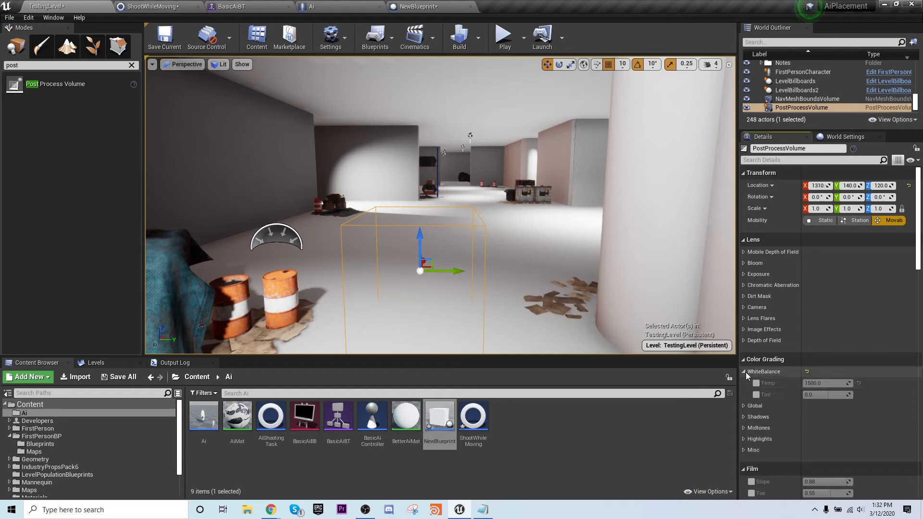
# Enable Infinite Extent (Unbound) for the post process volume.
pyautogui.scroll(-5, 750, 385)
pyautogui.scroll(-8, 752, 389)
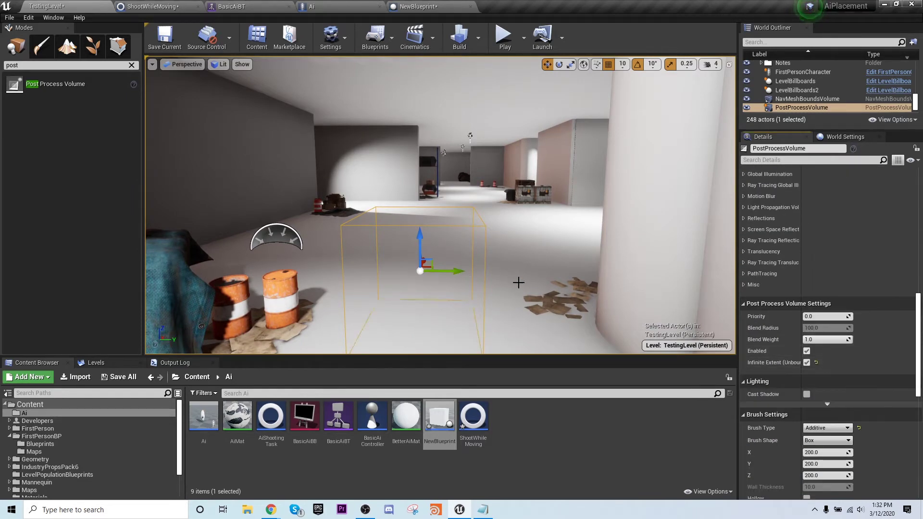
pyautogui.press('s')
pyautogui.moveTo(542, 284); pyautogui.dragTo(557, 312, button='right')
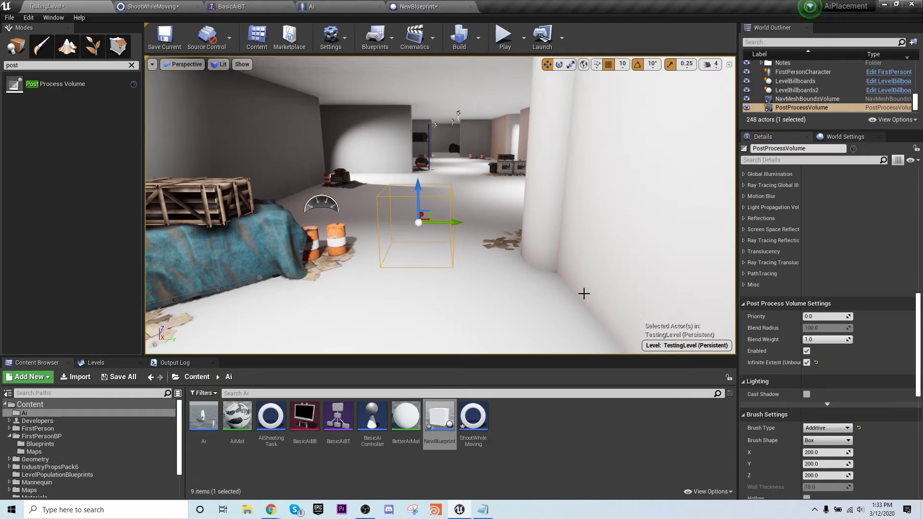
# Expand the volume's Post Process Materials settings and create a material named FlashlightEffectPPM in the Ai folder.
pyautogui.scroll(5, 769, 346)
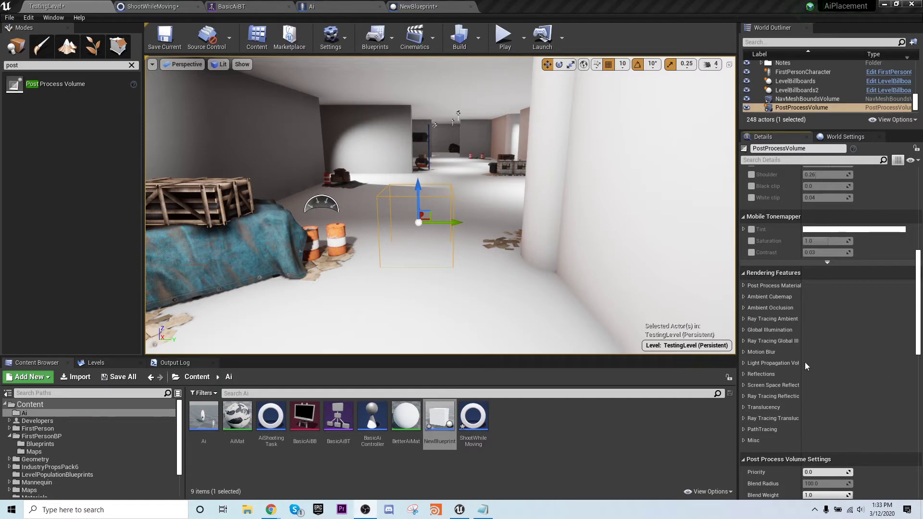
pyautogui.click(744, 286)
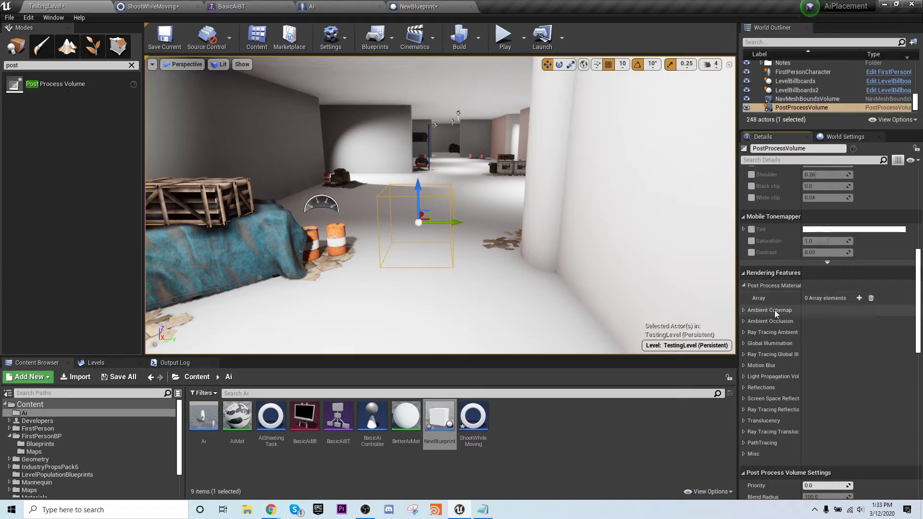
pyautogui.rightClick(531, 439)
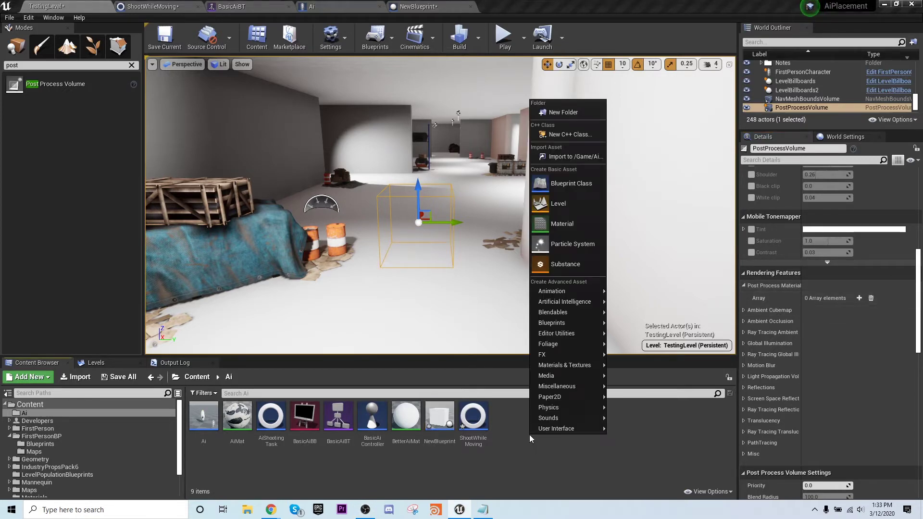
pyautogui.click(561, 224)
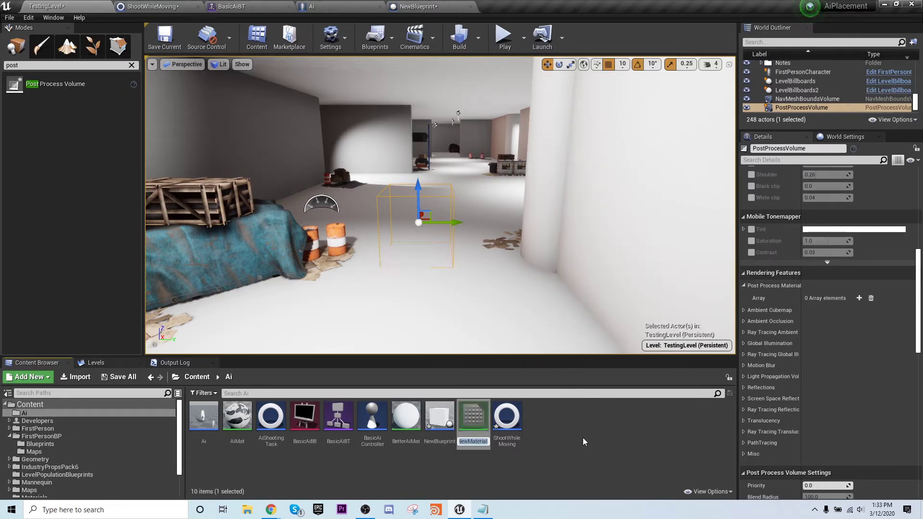
pyautogui.write('Flashlight')
pyautogui.write('Effect')
pyautogui.write('PPM')
pyautogui.press('Return')
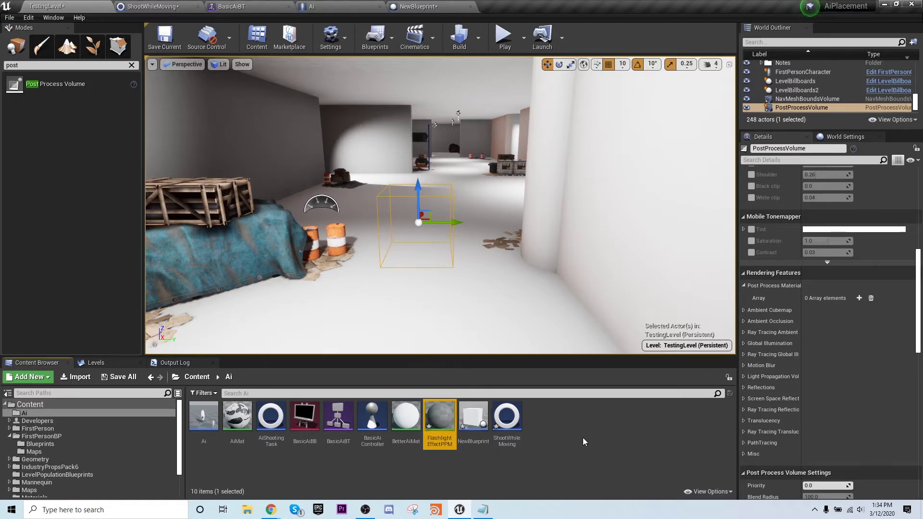
pyautogui.click(561, 450)
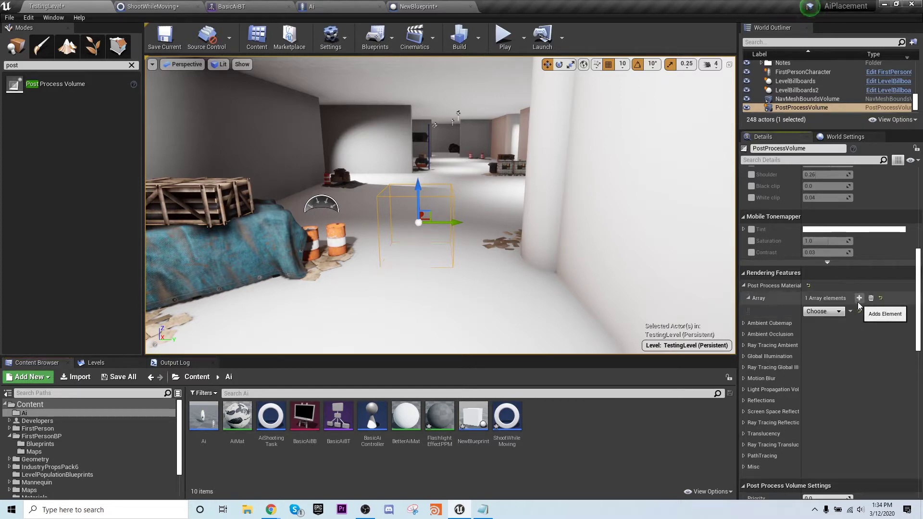
# Add an asset reference element to the volume's Post Process Materials array and assign FlashlightEffectPPM to it.
pyautogui.click(859, 299)
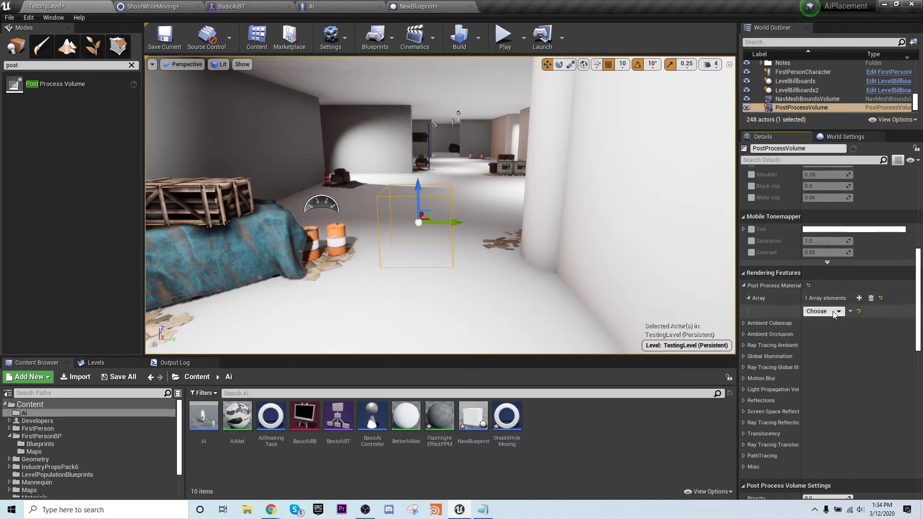
pyautogui.click(838, 311)
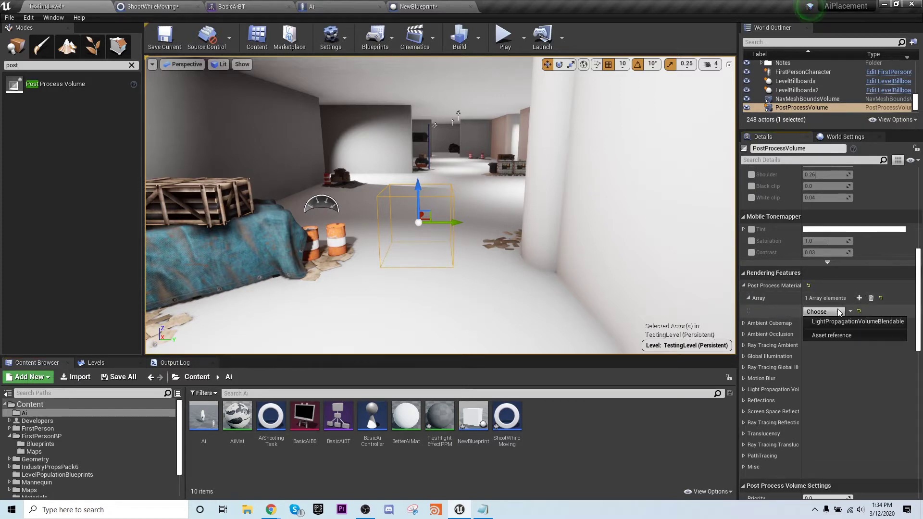
pyautogui.click(839, 336)
pyautogui.click(813, 311)
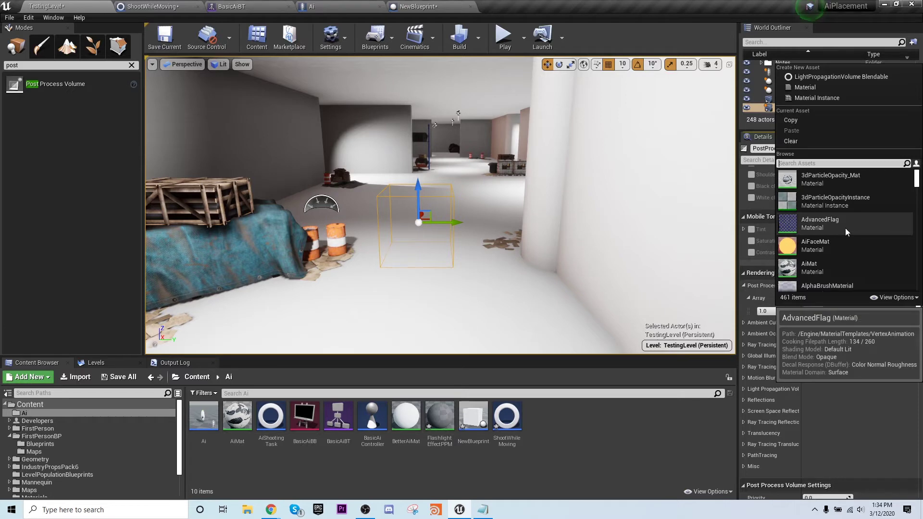
pyautogui.write('flashlight')
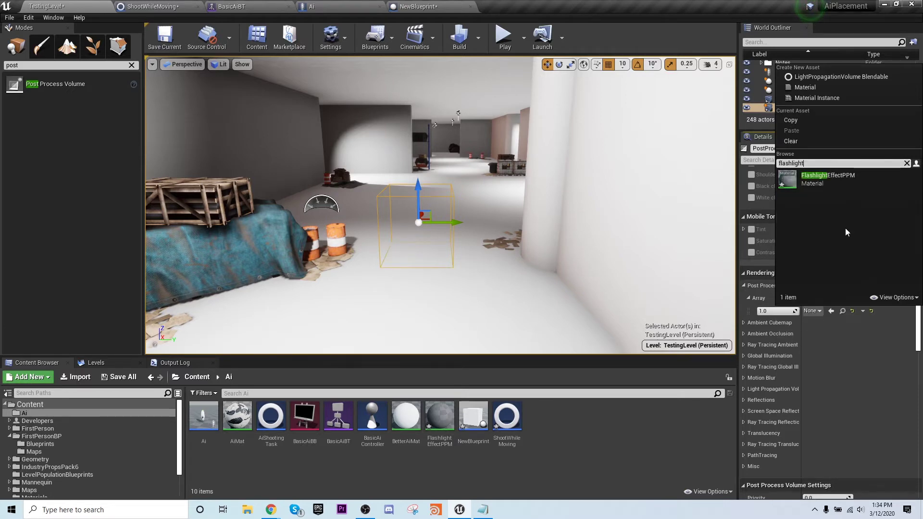
pyautogui.click(807, 184)
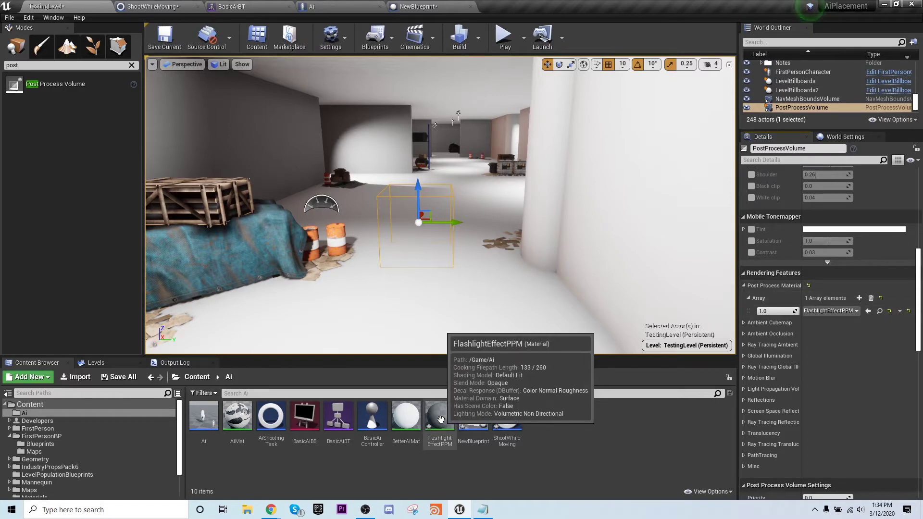
# Open the FlashlightEffectPPM material for editing and close the open AI and NewBlueprint asset editors.
pyautogui.doubleClick(441, 420)
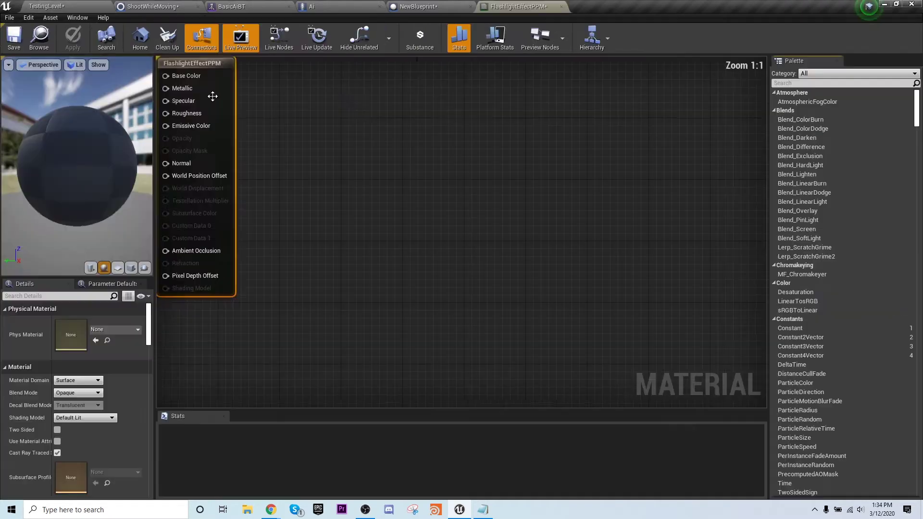
pyautogui.click(198, 6)
pyautogui.click(198, 7)
pyautogui.click(198, 6)
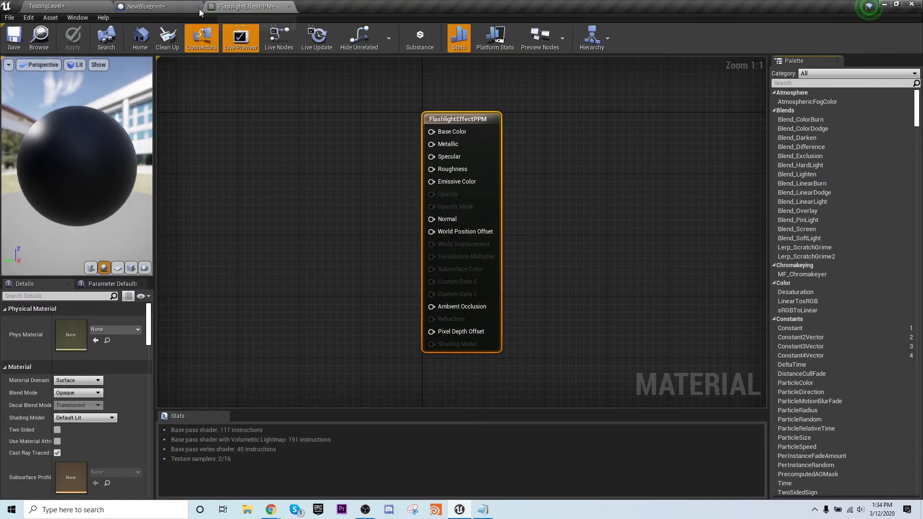
pyautogui.click(191, 10)
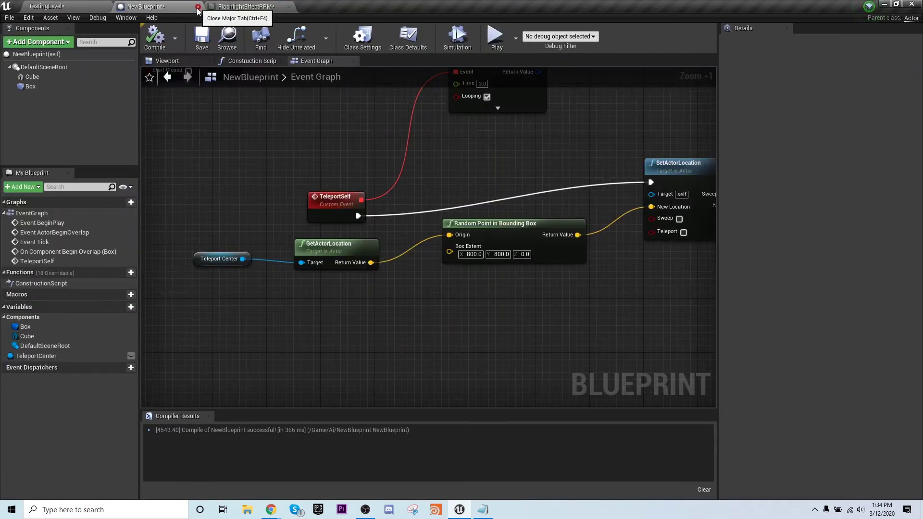
pyautogui.click(198, 7)
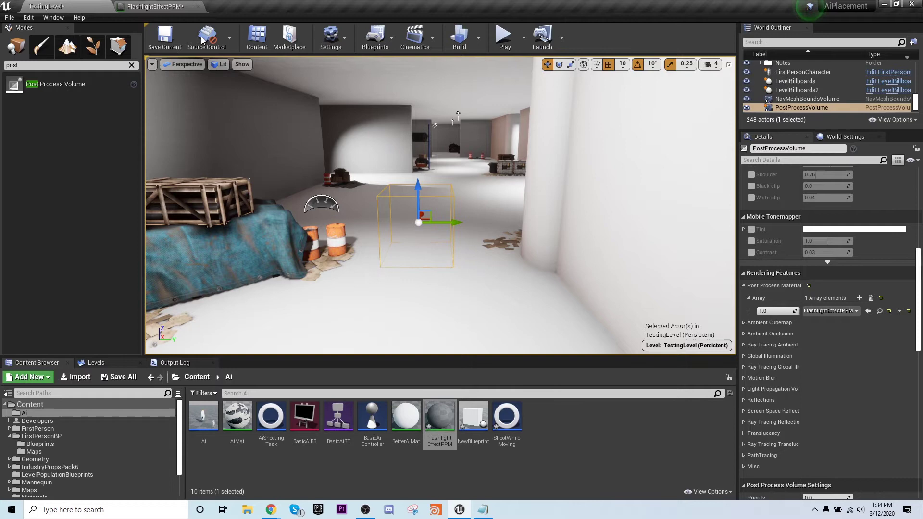
pyautogui.click(154, 6)
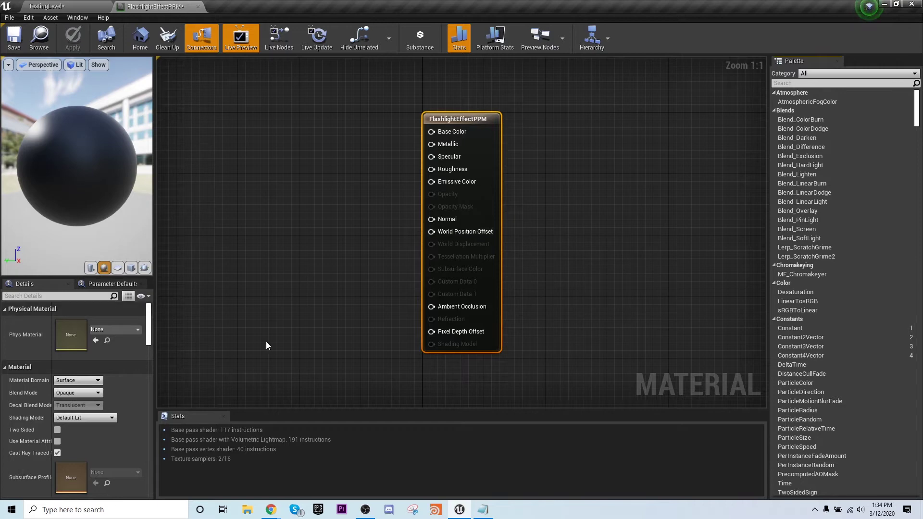
# Set the Material Domain of FlashlightEffectPPM to Post Process.
pyautogui.click(77, 380)
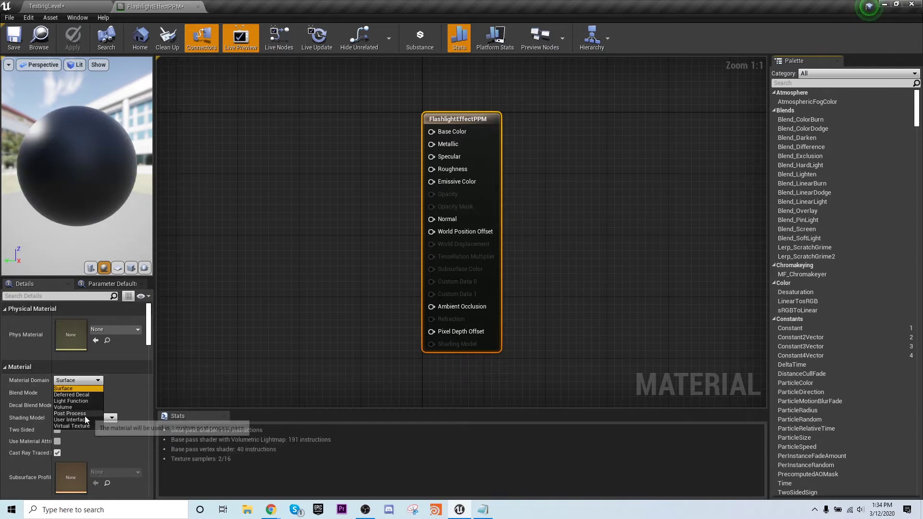
pyautogui.click(73, 414)
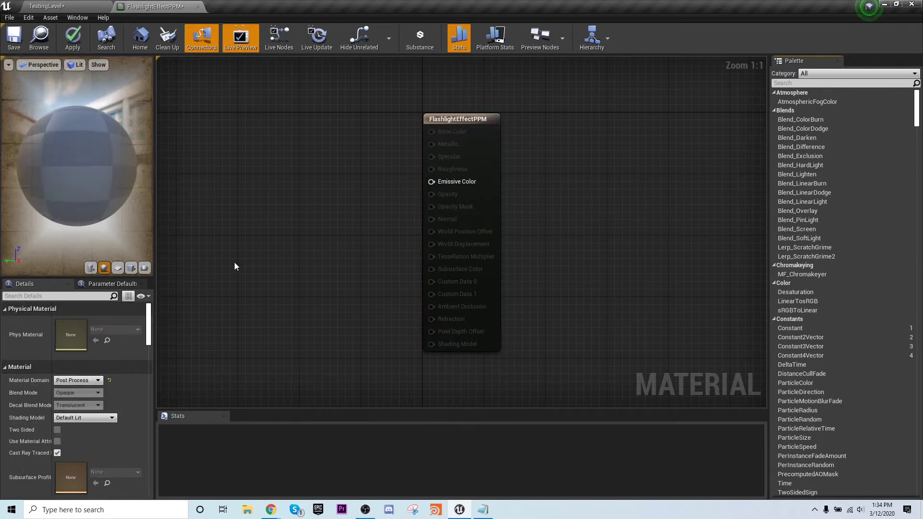
# Add a SceneTexture node to the material graph and place it well to the left of the material's result node.
pyautogui.moveTo(234, 262); pyautogui.dragTo(310, 277, button='right')
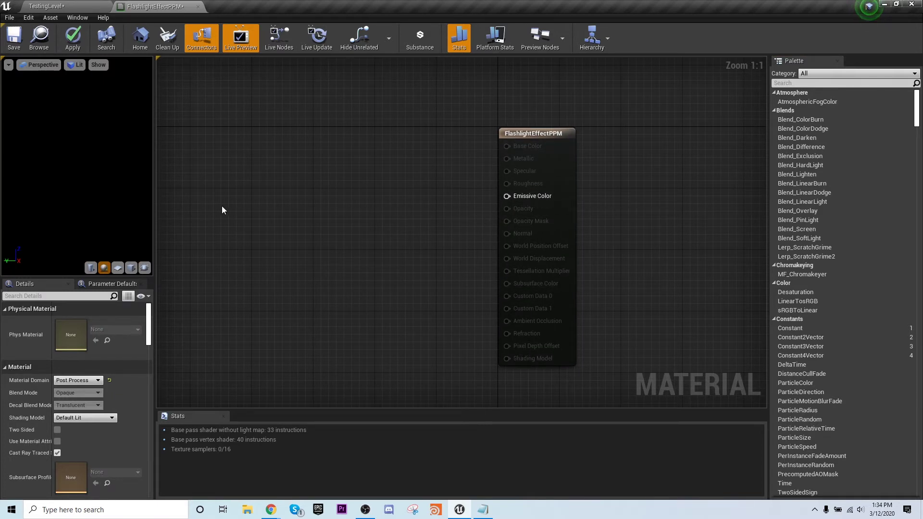
pyautogui.moveTo(222, 210); pyautogui.dragTo(280, 231, button='right')
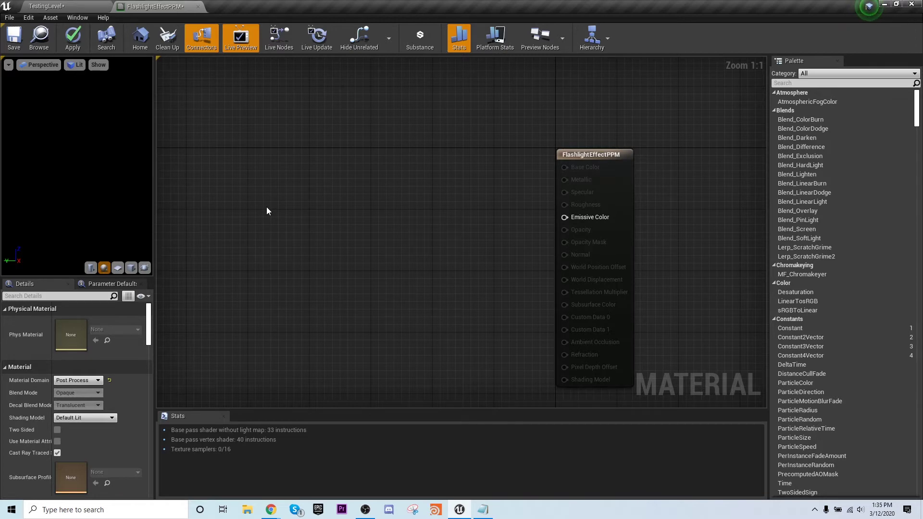
pyautogui.rightClick(267, 210)
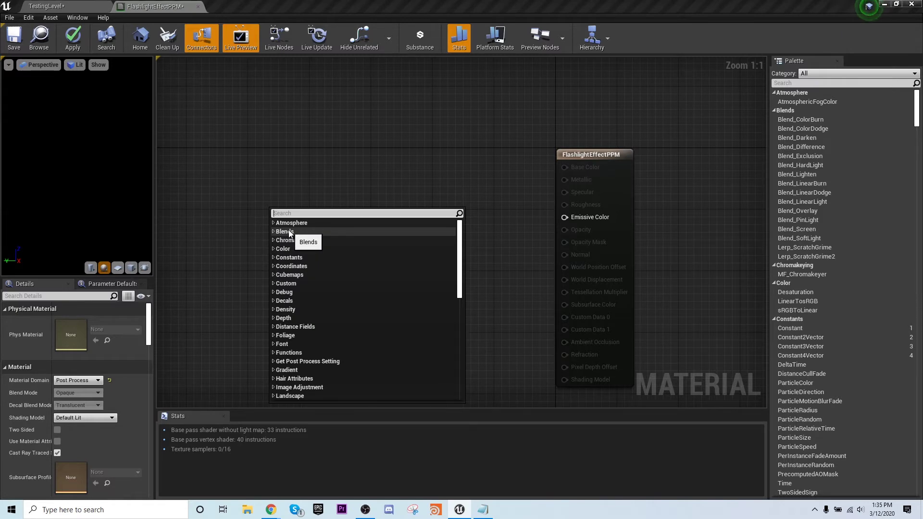
pyautogui.write('scen')
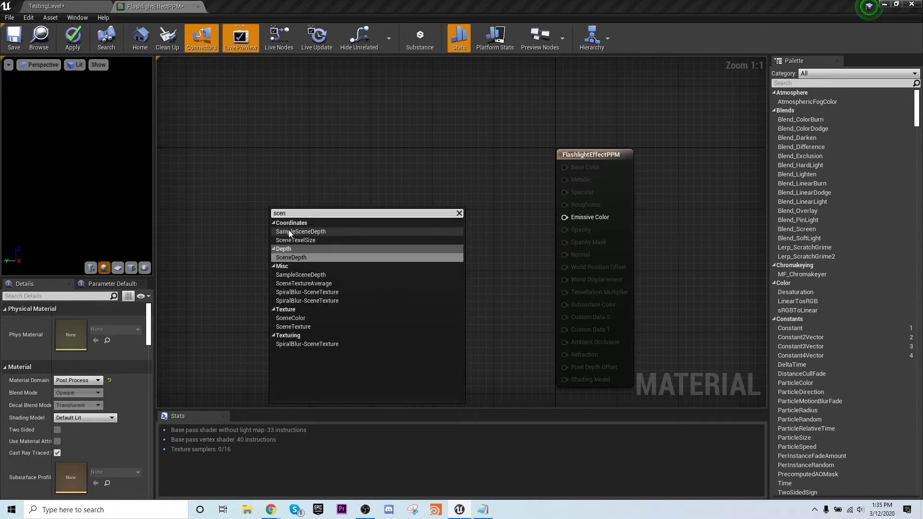
pyautogui.click(280, 327)
pyautogui.moveTo(311, 228); pyautogui.dragTo(222, 192)
pyautogui.moveTo(227, 284); pyautogui.dragTo(291, 299, button='right')
pyautogui.moveTo(281, 196); pyautogui.dragTo(265, 185)
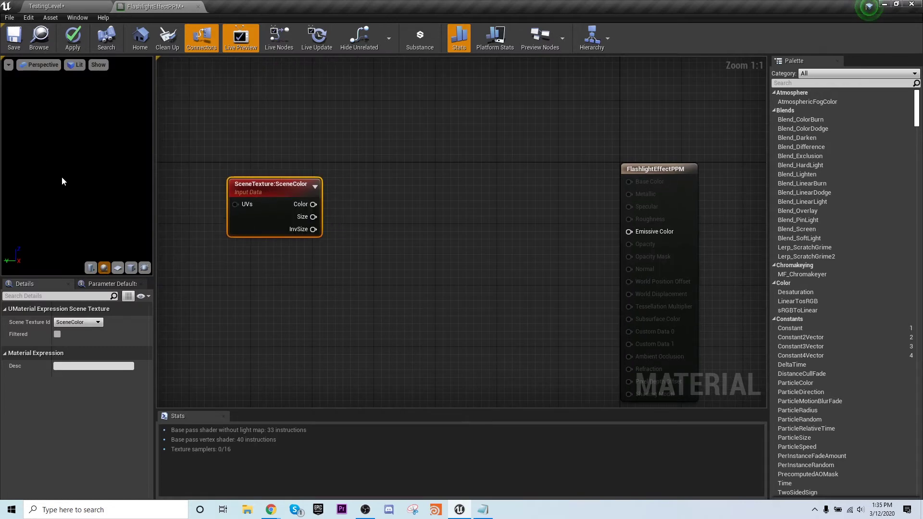
# Connect the SceneTexture's Color output to Emissive Color and set its Scene Texture Id to PostProcessInput0.
pyautogui.moveTo(313, 204); pyautogui.dragTo(629, 231)
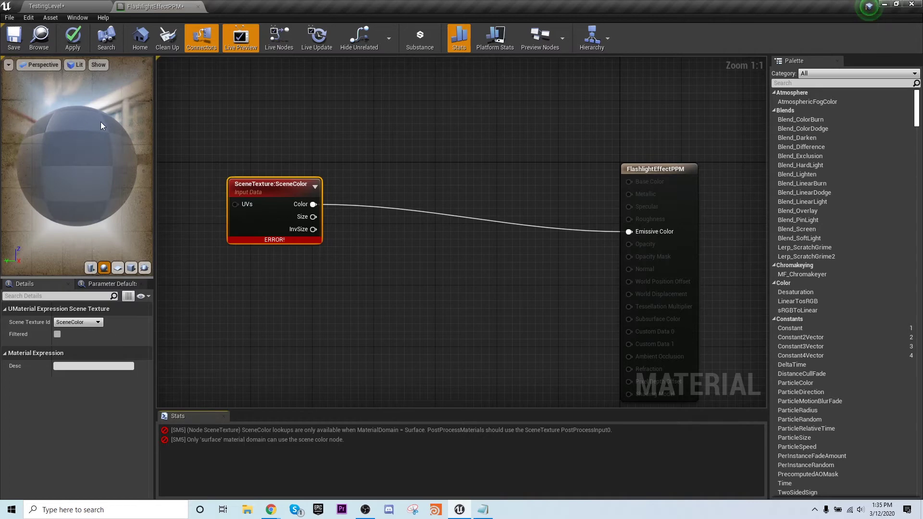
pyautogui.moveTo(281, 240)
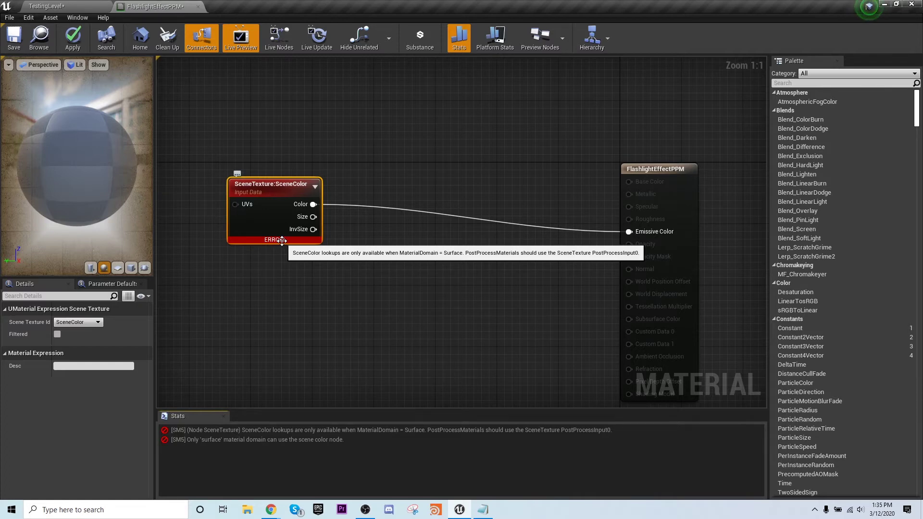
pyautogui.click(73, 323)
pyautogui.click(87, 226)
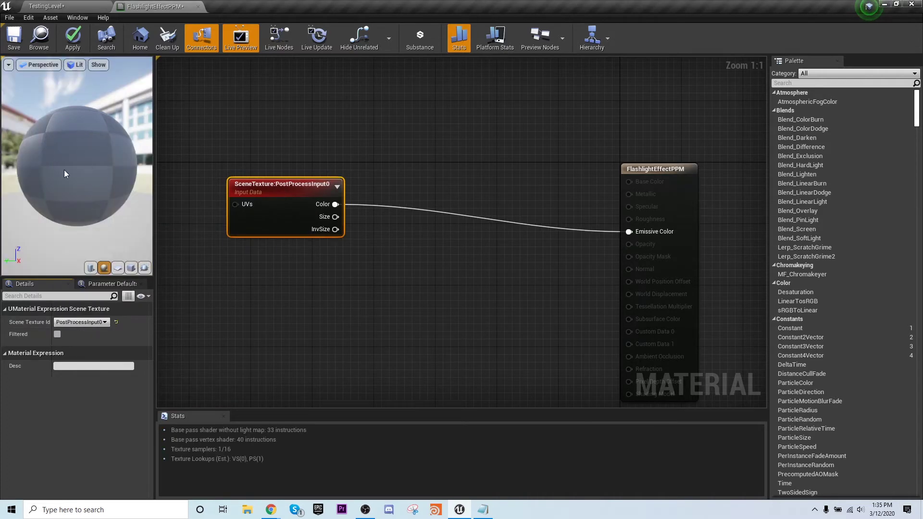
# Move the SceneTexture node farther left, add a SphereMask node below it and connect the mask's output to Emissive Color.
pyautogui.moveTo(285, 185); pyautogui.dragTo(208, 200)
pyautogui.moveTo(209, 300); pyautogui.dragTo(304, 296, button='right')
pyautogui.moveTo(294, 208); pyautogui.dragTo(227, 190)
pyautogui.rightClick(334, 285)
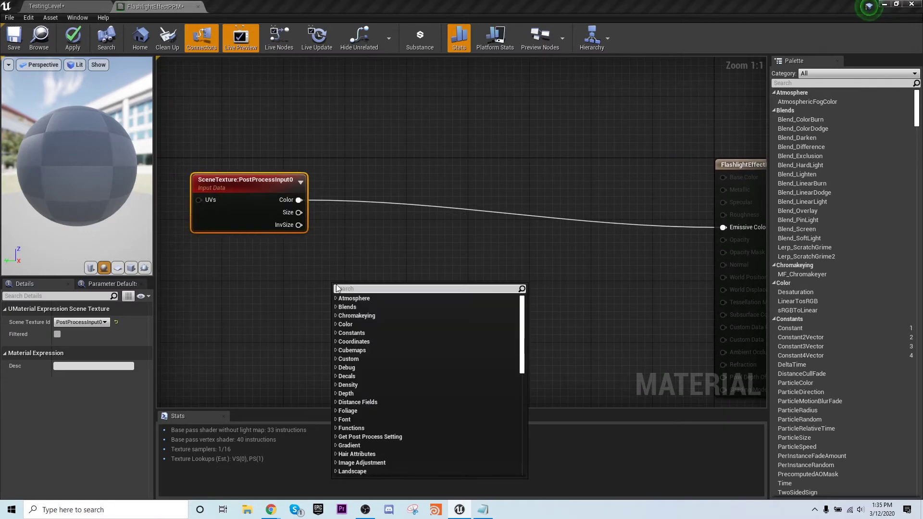
pyautogui.write('spheremask')
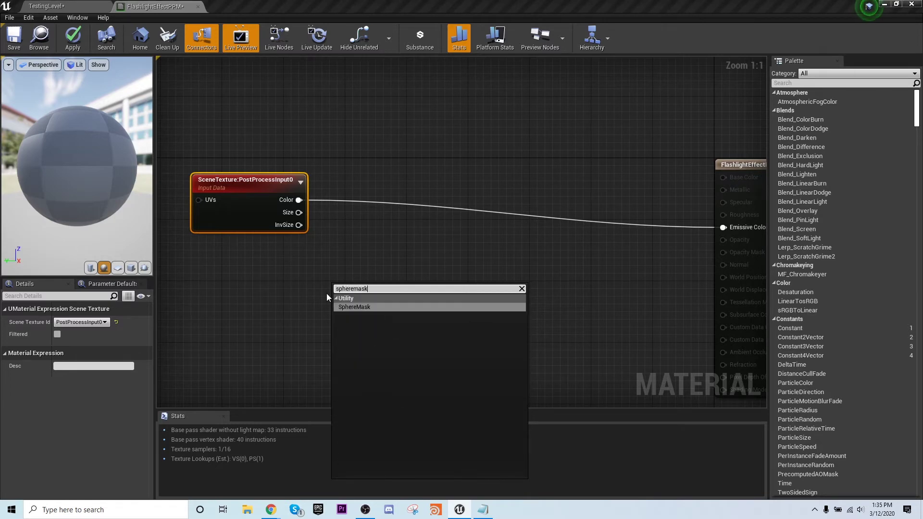
pyautogui.click(370, 308)
pyautogui.moveTo(355, 295); pyautogui.dragTo(736, 233)
# Multiply the SceneTexture's Color by the SphereMask output with a Multiply node and feed the result into Emissive Color.
pyautogui.moveTo(299, 199); pyautogui.dragTo(501, 213)
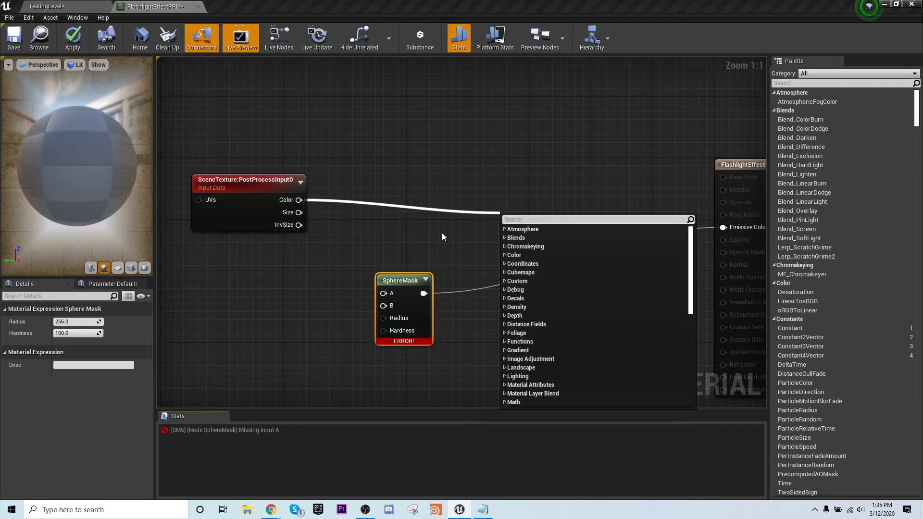
pyautogui.write('mult')
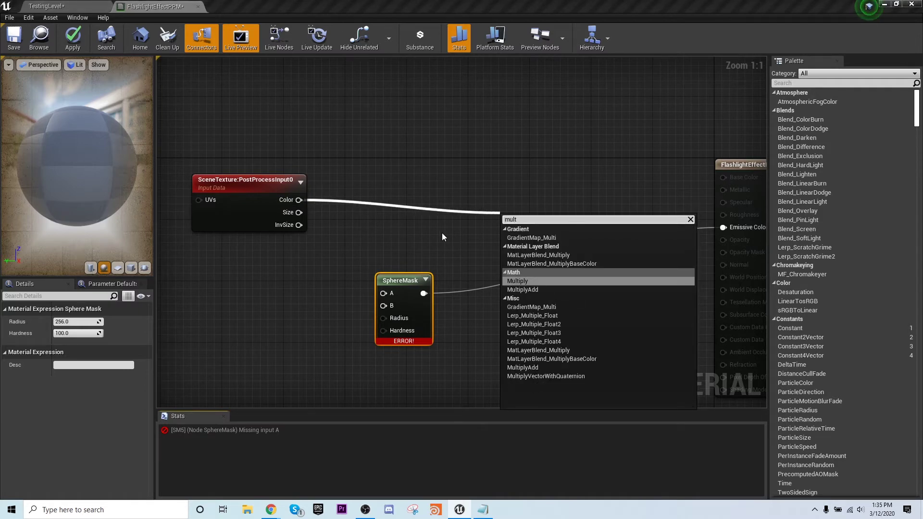
pyautogui.click(520, 282)
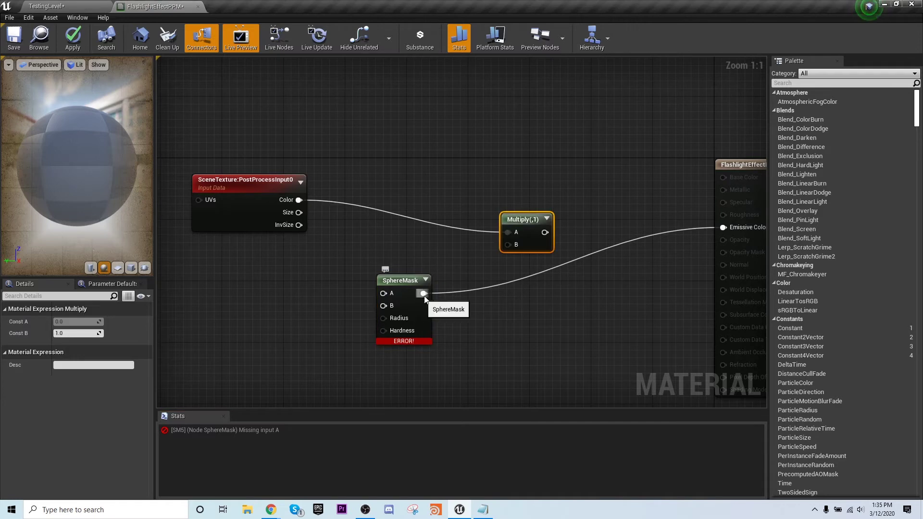
pyautogui.moveTo(423, 293); pyautogui.dragTo(723, 227)
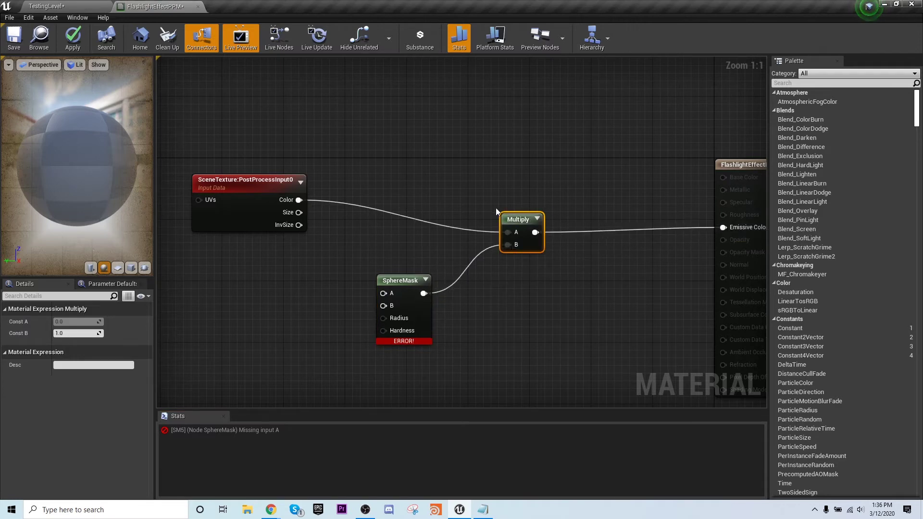
pyautogui.moveTo(530, 221); pyautogui.dragTo(574, 213)
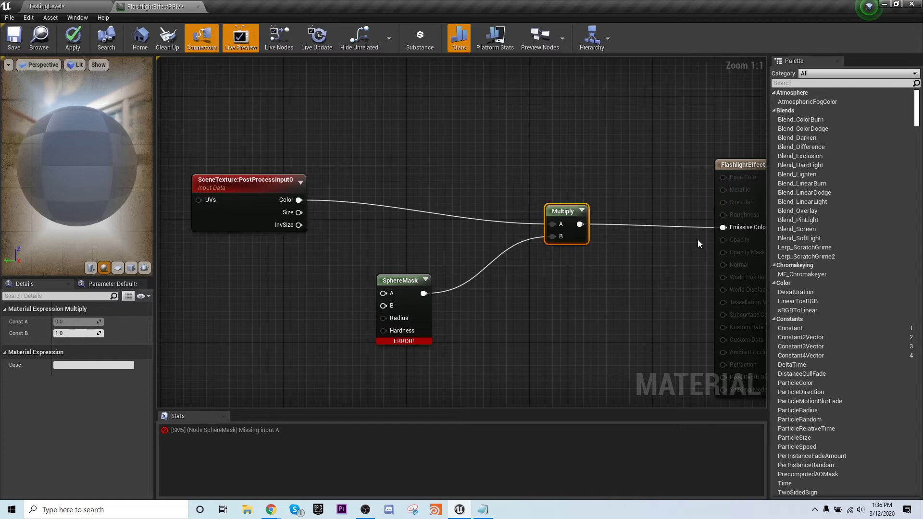
# Divide the SceneTexture's Size output by 2 with a Divide node and connect the result to the SphereMask's A input.
pyautogui.moveTo(304, 347); pyautogui.dragTo(319, 330, button='right')
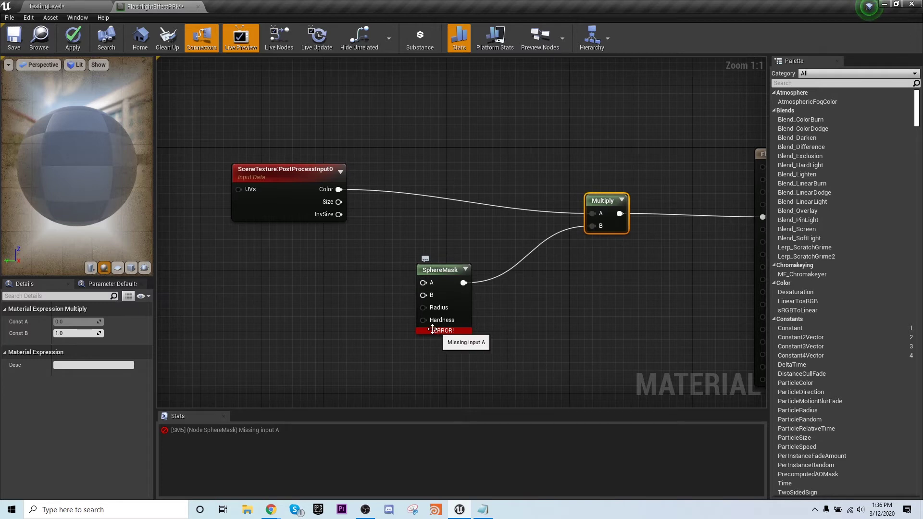
pyautogui.click(332, 206)
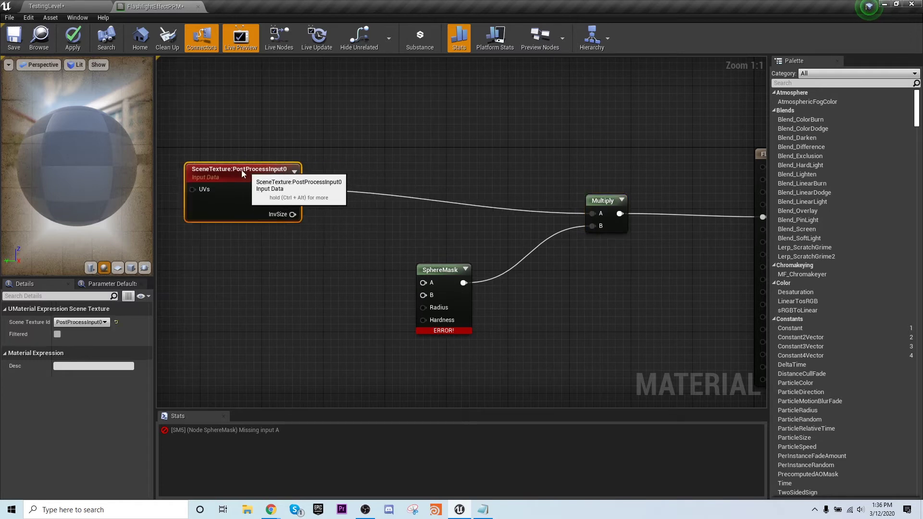
pyautogui.moveTo(332, 206); pyautogui.dragTo(270, 205)
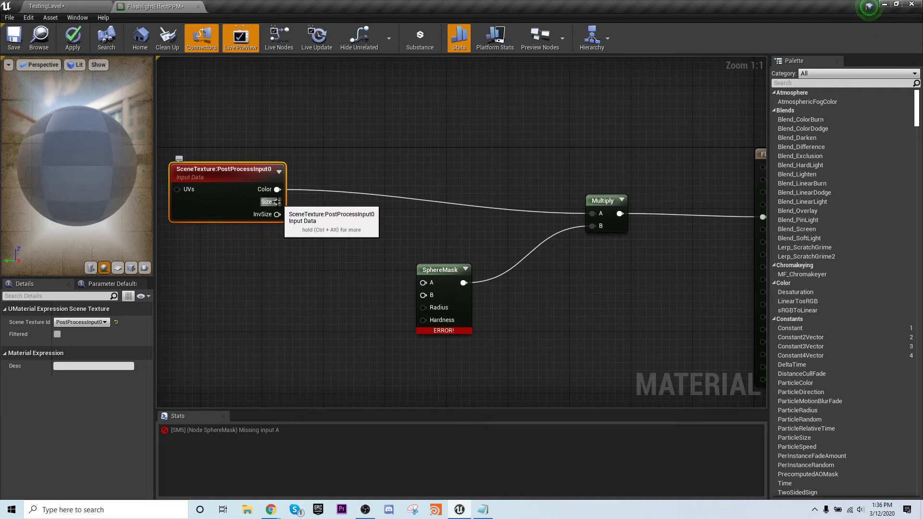
pyautogui.moveTo(278, 201); pyautogui.dragTo(346, 236)
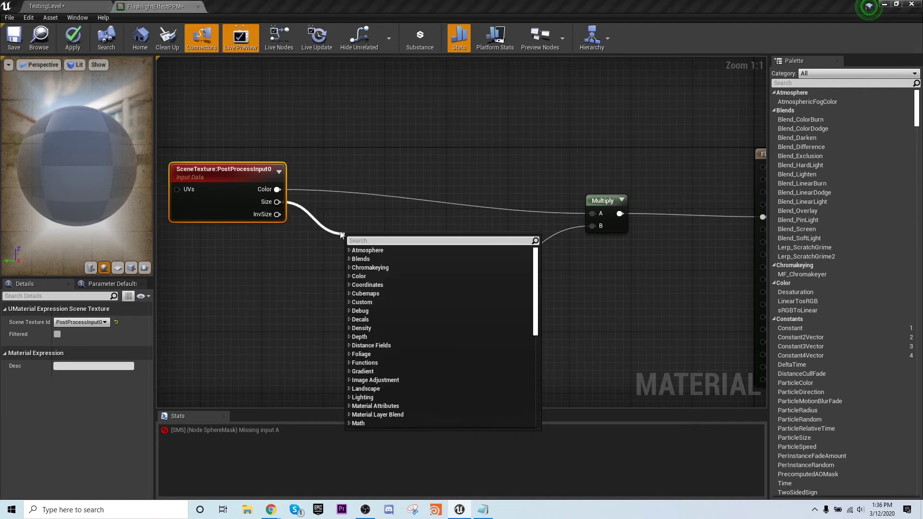
pyautogui.write('/')
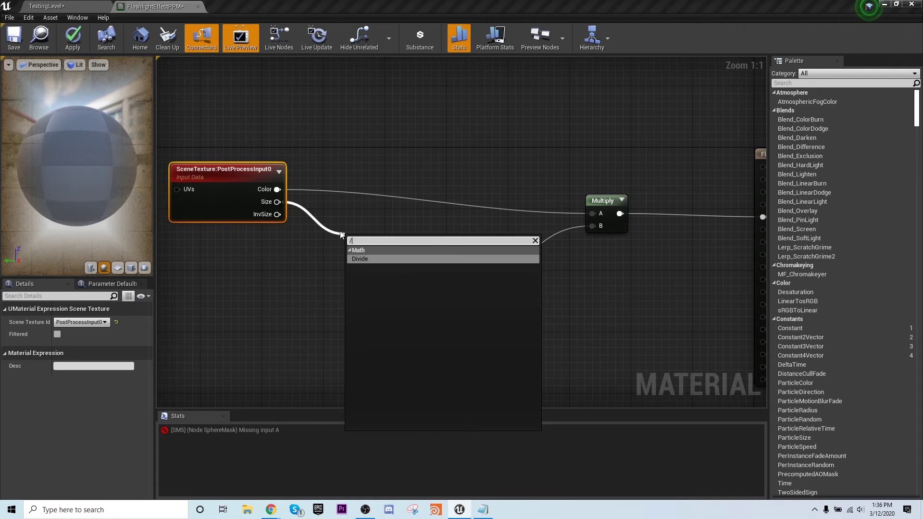
pyautogui.press('Return')
pyautogui.moveTo(384, 254); pyautogui.dragTo(423, 283)
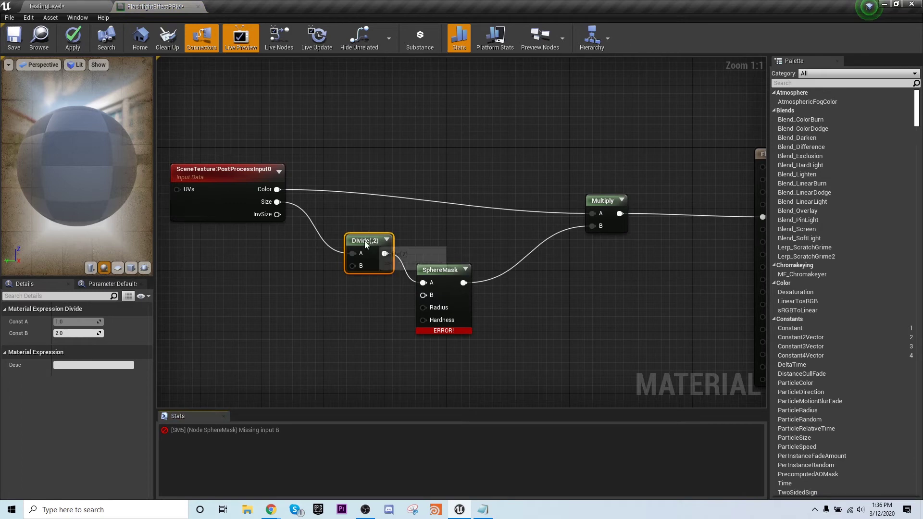
pyautogui.moveTo(366, 245); pyautogui.dragTo(337, 221)
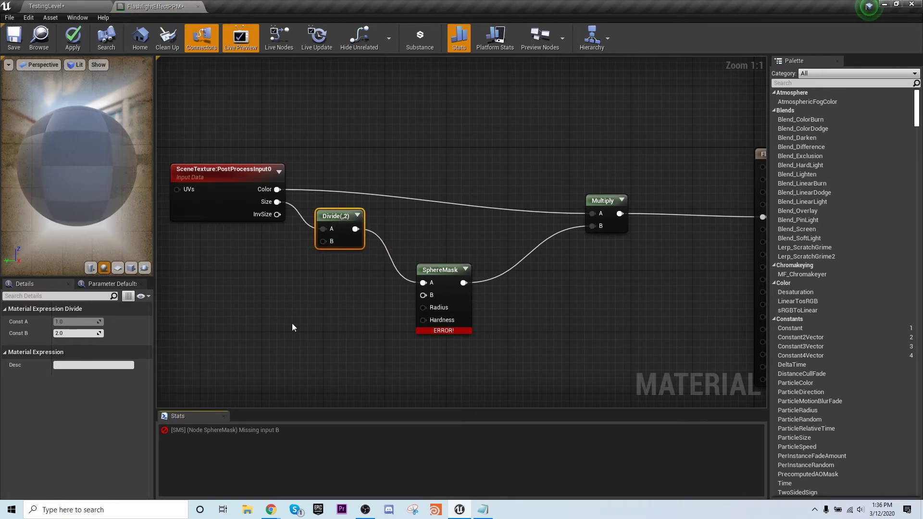
pyautogui.moveTo(292, 328); pyautogui.dragTo(325, 297, button='right')
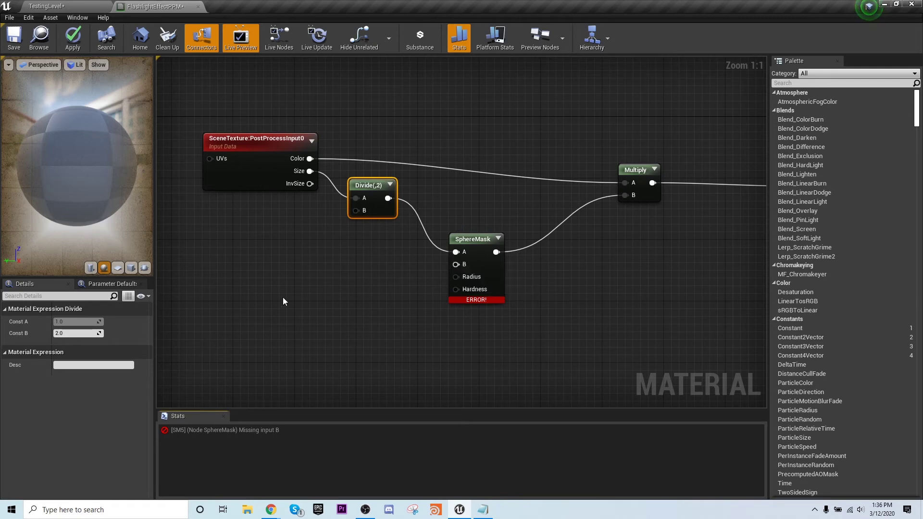
pyautogui.rightClick(270, 295)
pyautogui.write('spic')
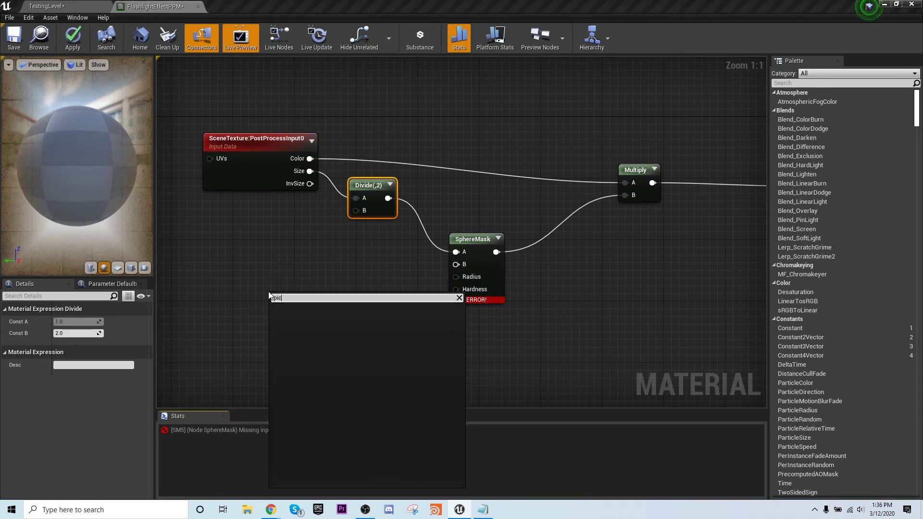
pyautogui.press('BackSpace')
pyautogui.write('x')
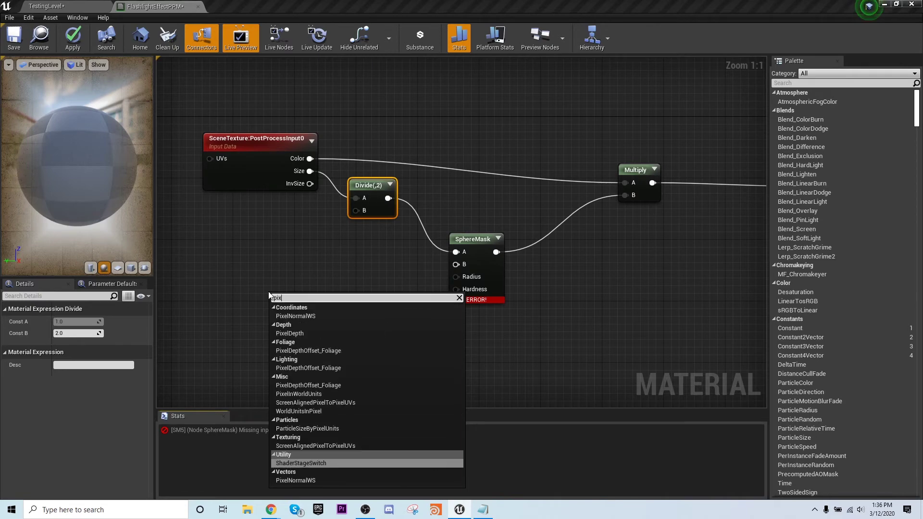
# Add a ScreenPosition node below the SceneTexture node and connect its PixelPosition output to the SphereMask's B input.
pyautogui.rightClick(323, 247)
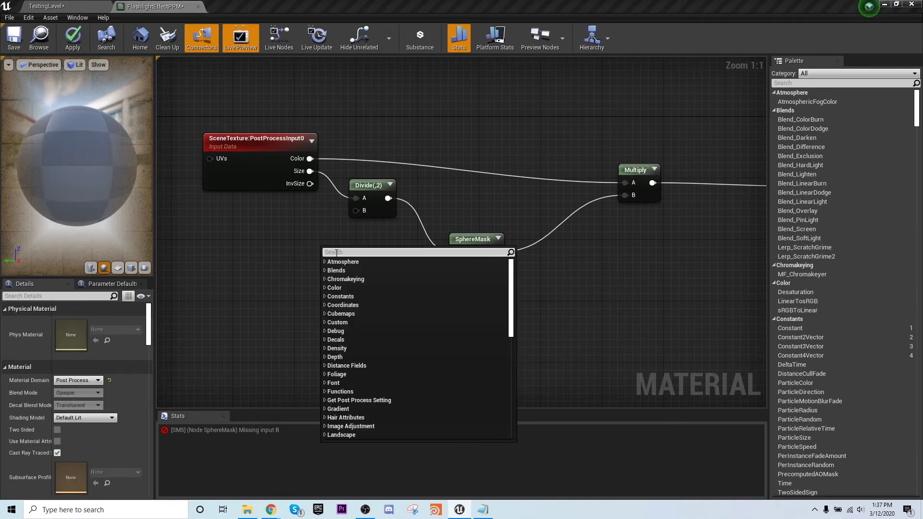
pyautogui.write('screen')
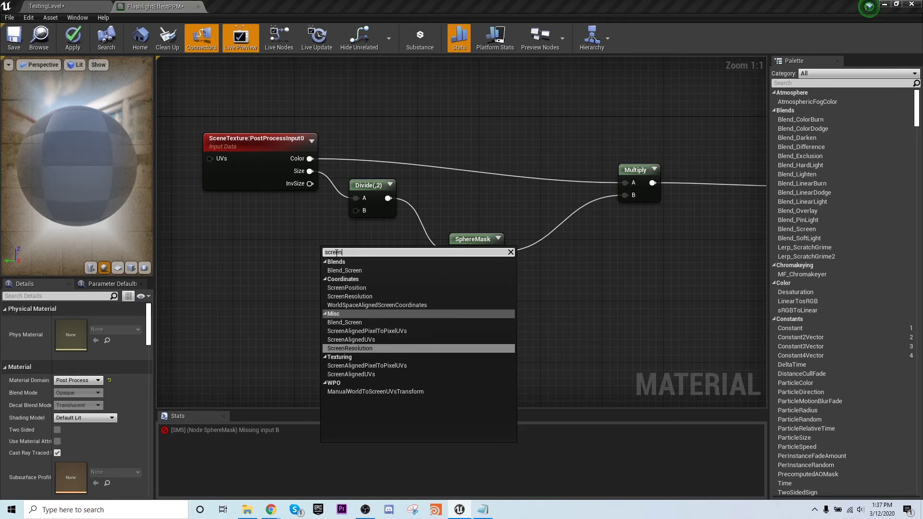
pyautogui.click(375, 287)
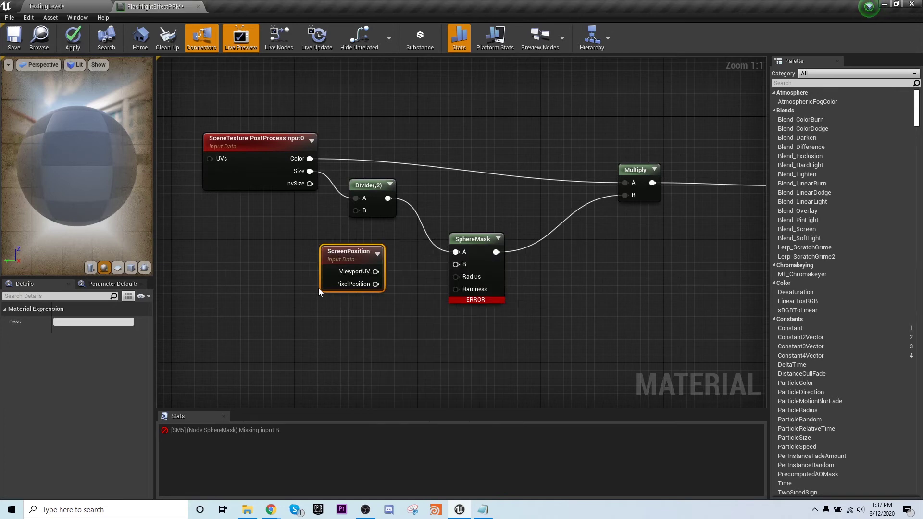
pyautogui.moveTo(366, 254); pyautogui.dragTo(256, 277)
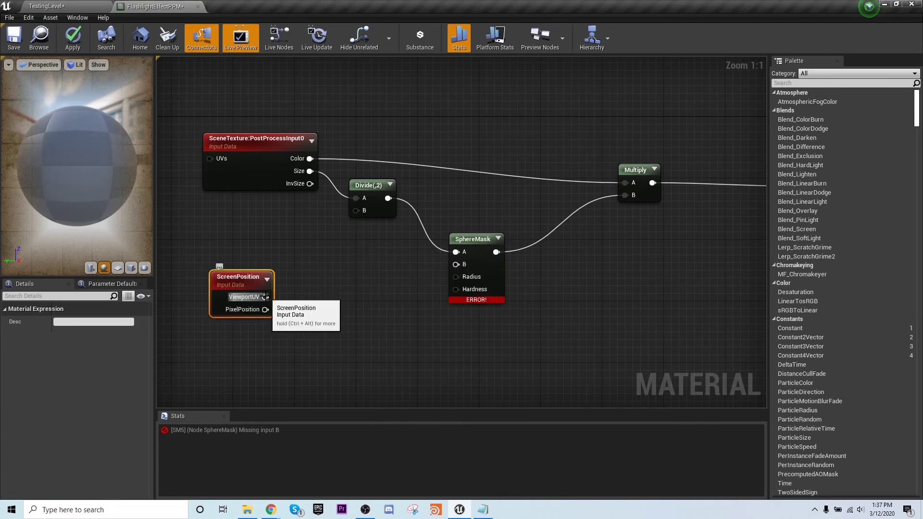
pyautogui.moveTo(265, 309); pyautogui.dragTo(456, 264)
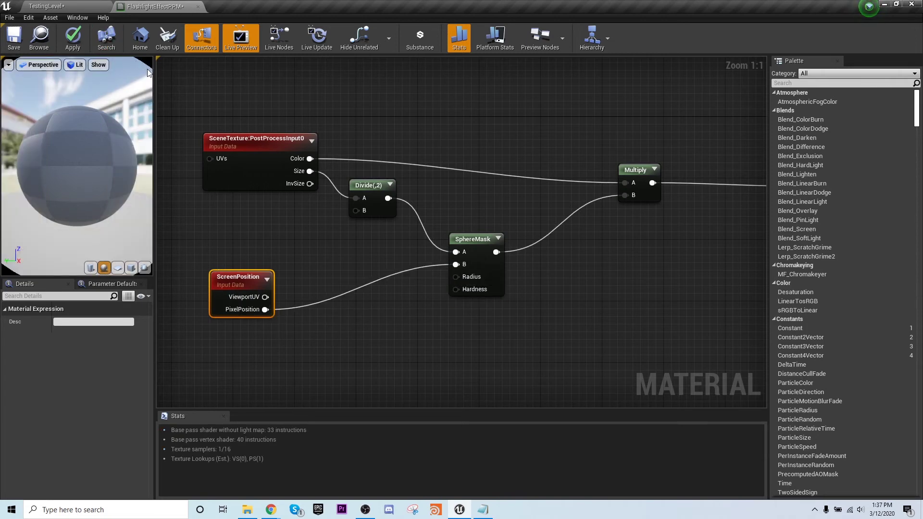
# Set the SphereMask's radius to about 260 and its hardness to about 29.5.
pyautogui.click(472, 269)
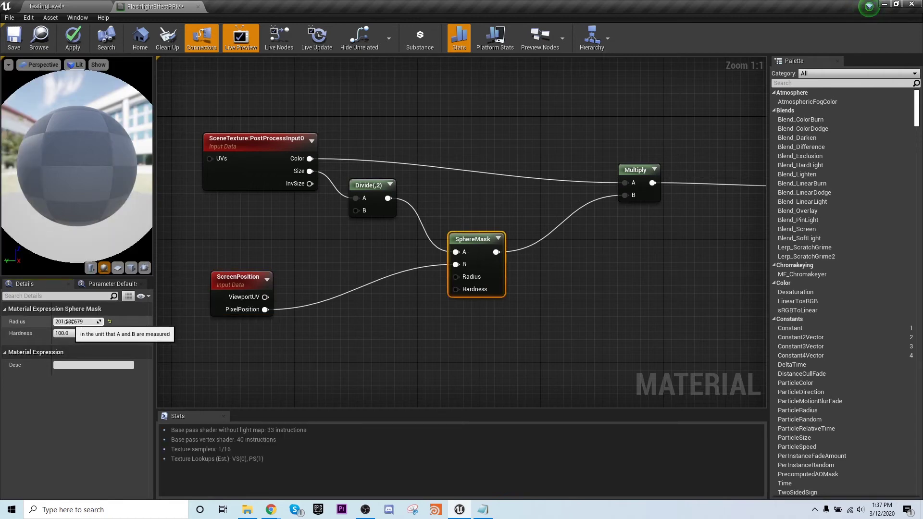
pyautogui.moveTo(68, 321); pyautogui.dragTo(58, 321)
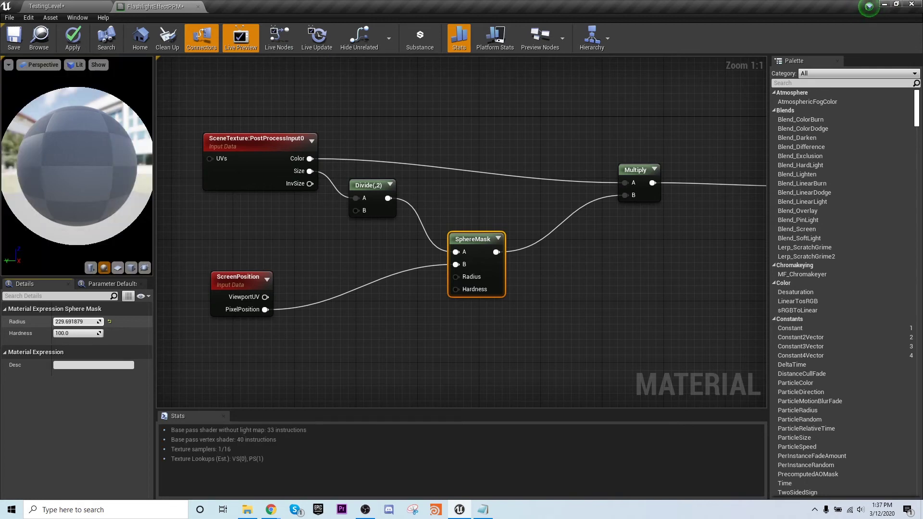
pyautogui.moveTo(77, 321)
pyautogui.mouseDown()
pyautogui.moveTo(85, 321)
pyautogui.moveTo(79, 334)
pyautogui.mouseUp()
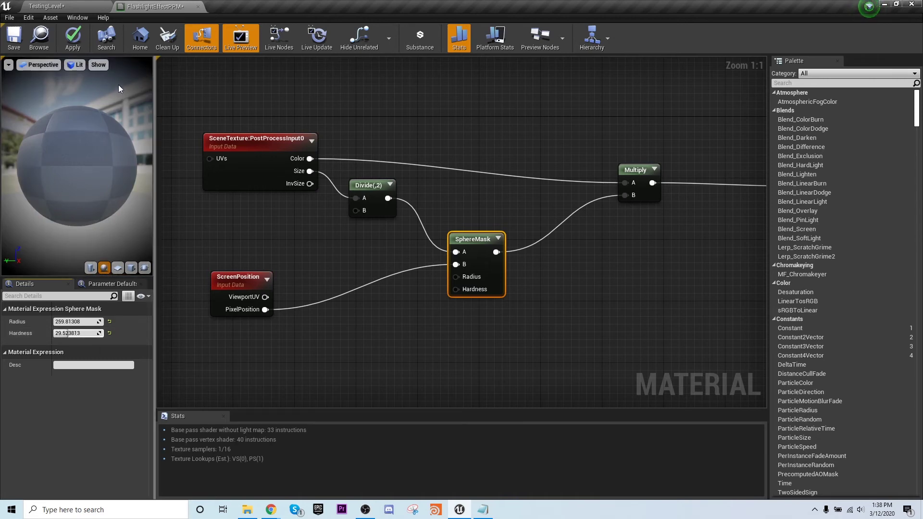
# Save the flashlight material and play-test TestingLevel, walking through it to check the masked circle of view.
pyautogui.moveTo(439, 342); pyautogui.dragTo(382, 324, button='right')
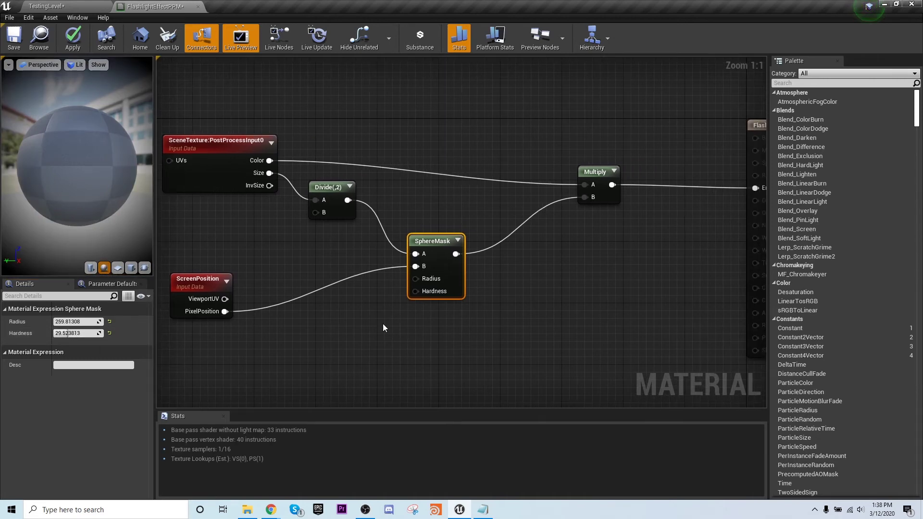
pyautogui.click(13, 40)
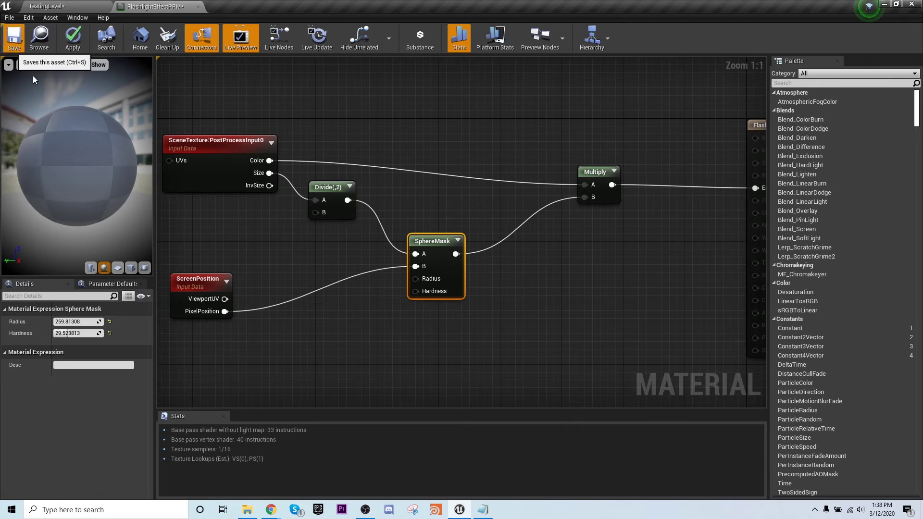
pyautogui.click(67, 7)
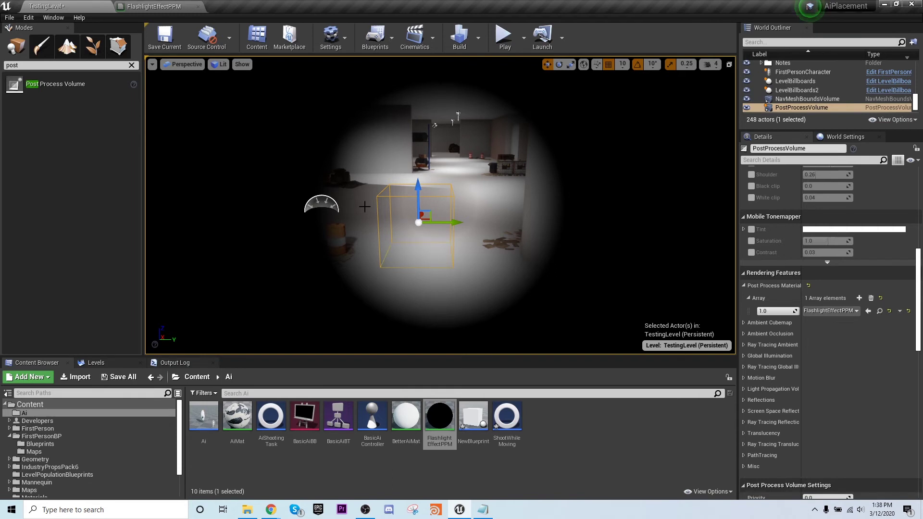
pyautogui.click(504, 36)
pyautogui.click(503, 36)
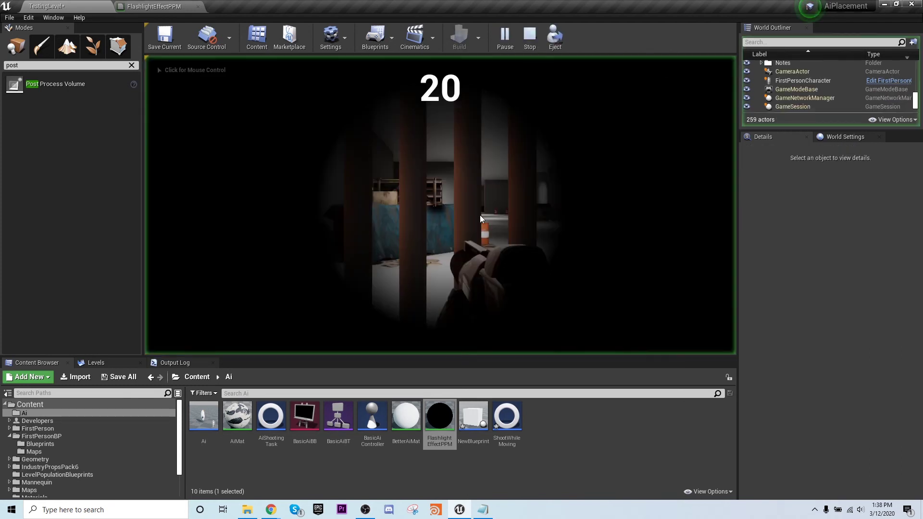
pyautogui.press('w')
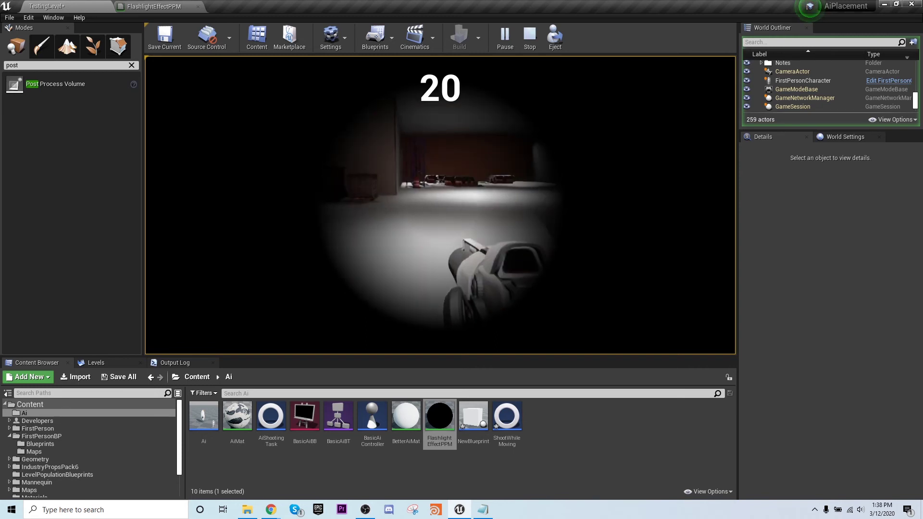
pyautogui.press('Escape')
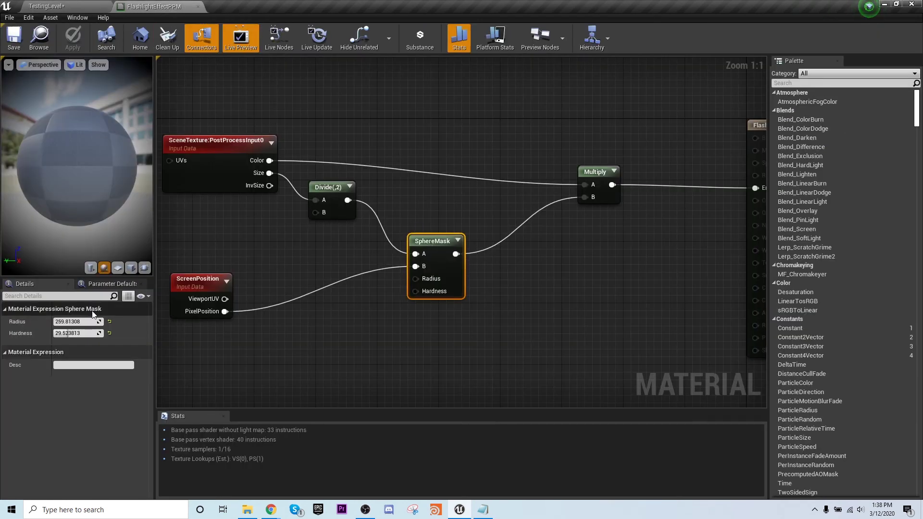
# Set the SphereMask's radius to 300 and save the material.
pyautogui.click(73, 322)
pyautogui.write('300')
pyautogui.press('Return')
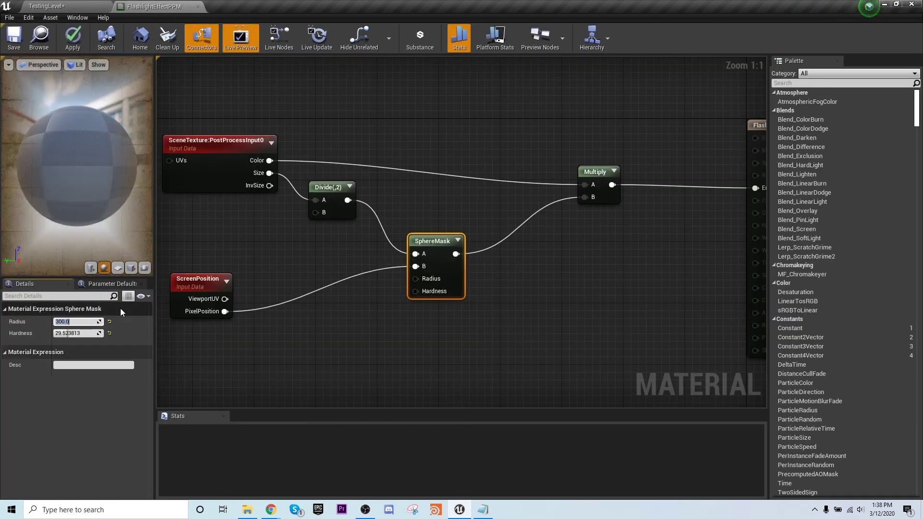
pyautogui.click(15, 39)
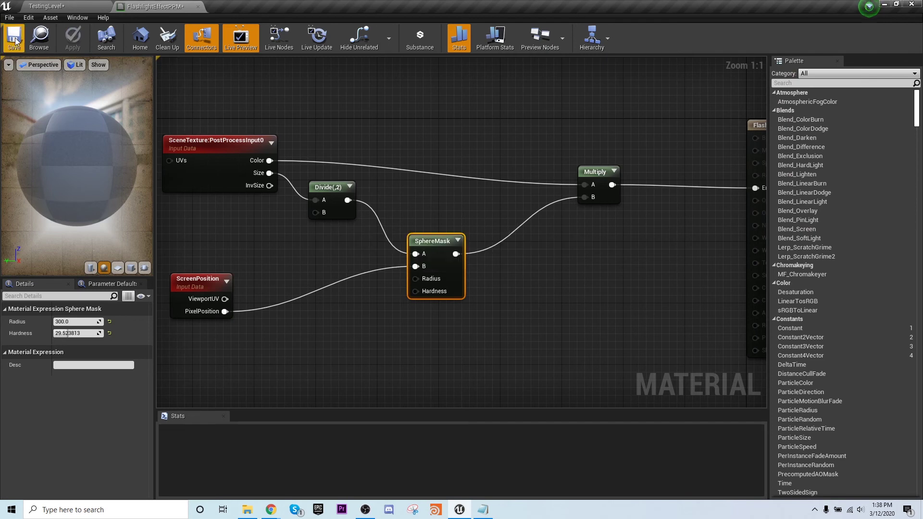
# Play-test the level and walk through its rooms to examine the flashlight effect with the 300 radius.
pyautogui.click(47, 6)
pyautogui.click(504, 36)
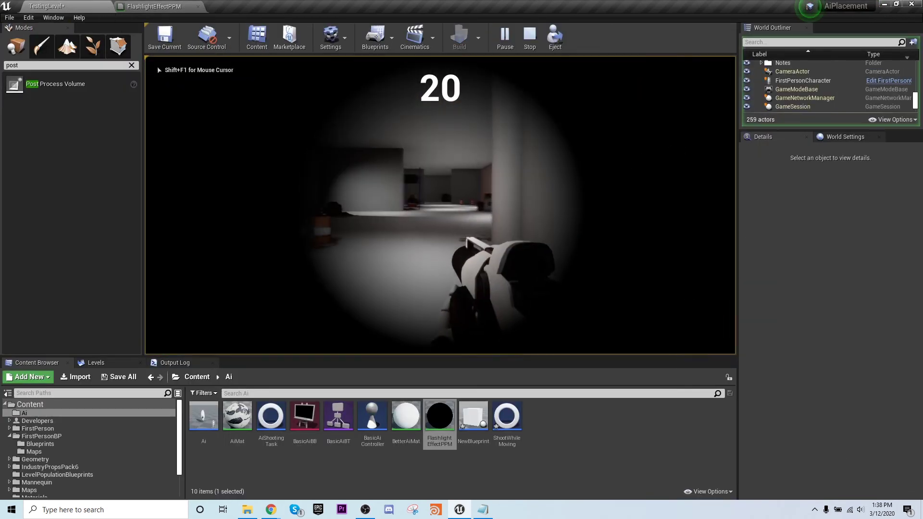
pyautogui.press('w')
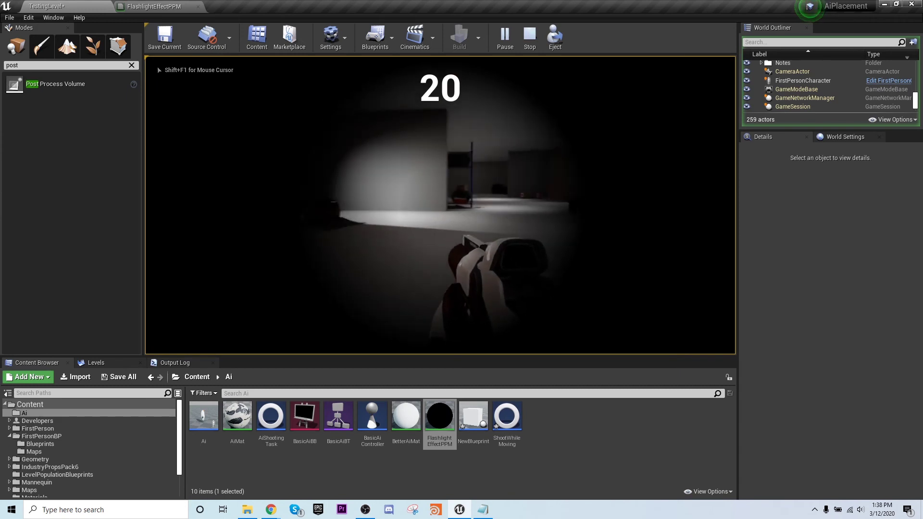
pyautogui.press('w')
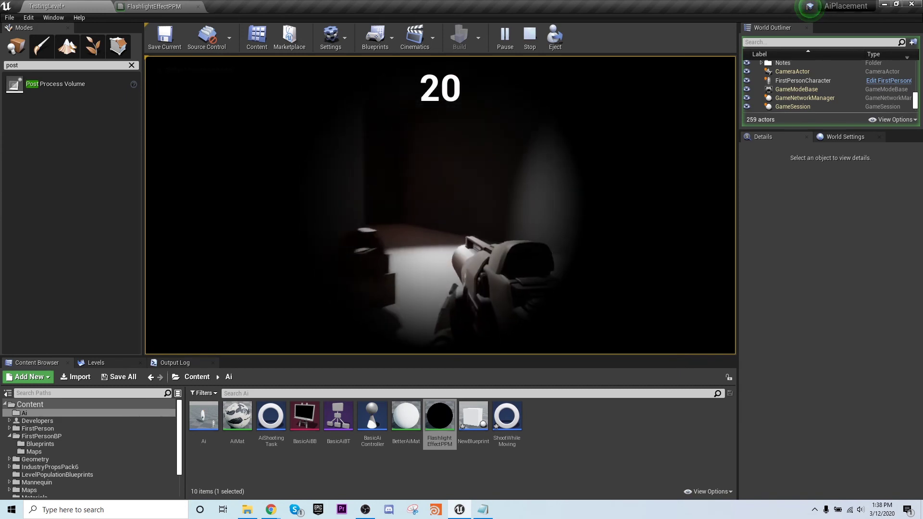
pyautogui.press('w')
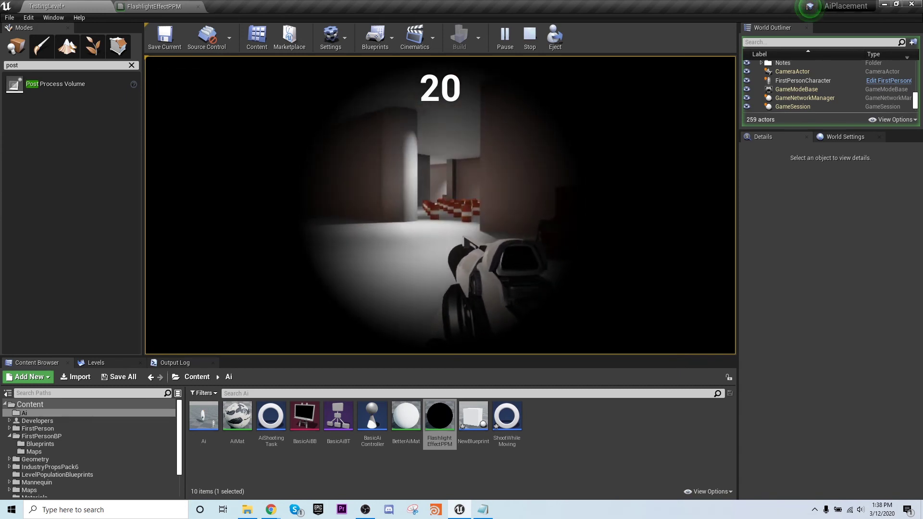
pyautogui.press('w')
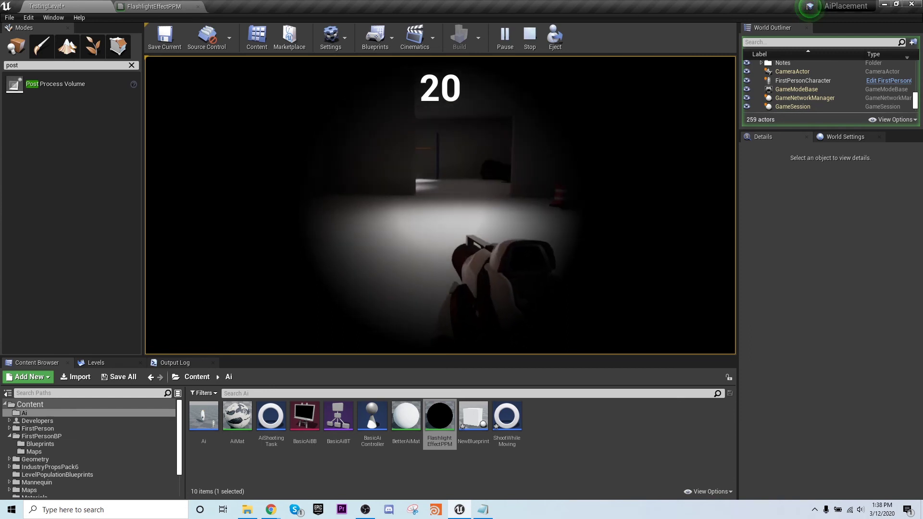
pyautogui.press('w')
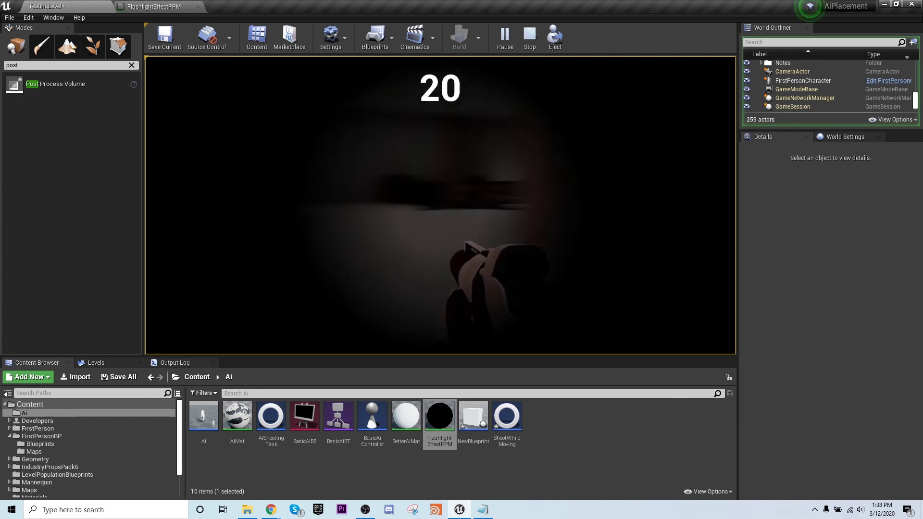
pyautogui.press('w')
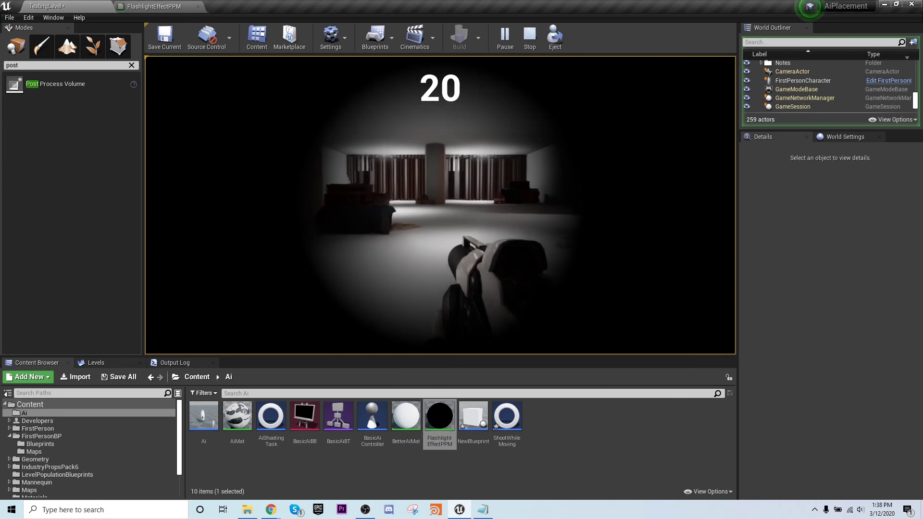
pyautogui.press('w')
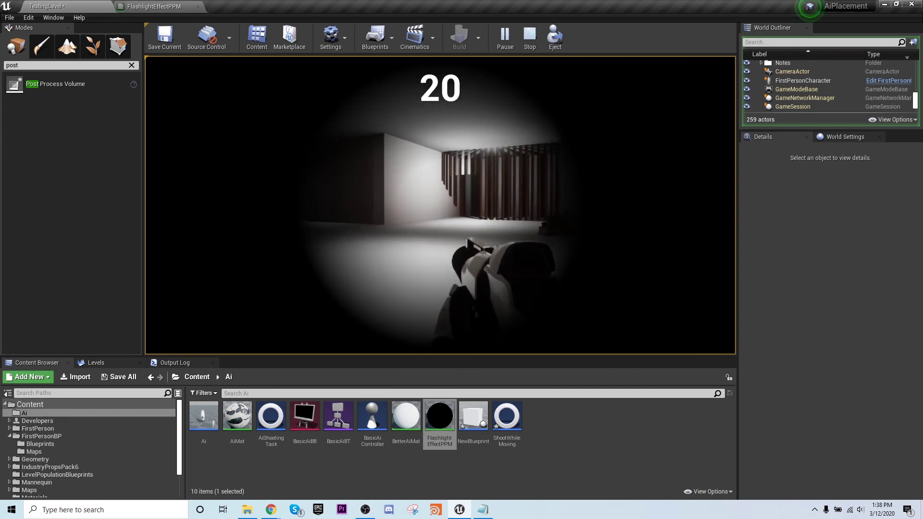
pyautogui.press('Escape')
# Add a CollectionParameter node to the flashlight material graph below the ScreenPosition node.
pyautogui.click(164, 7)
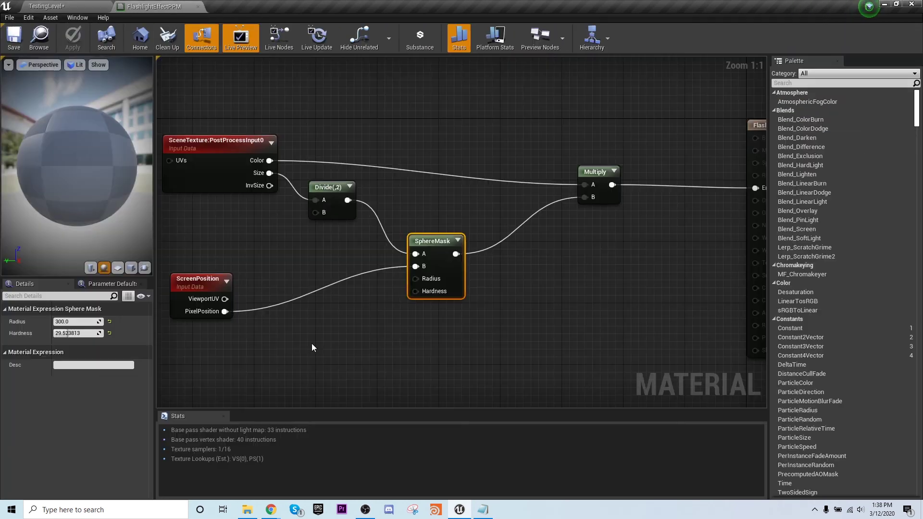
pyautogui.rightClick(317, 335)
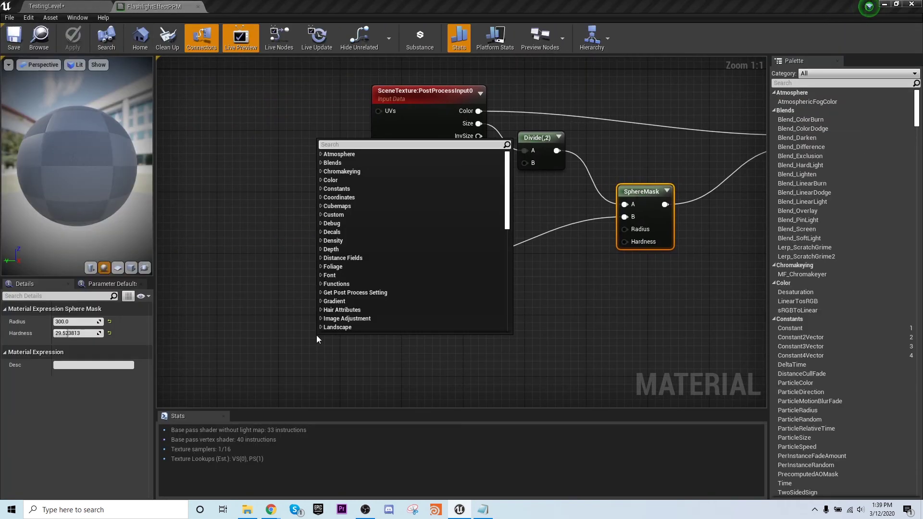
pyautogui.write('para')
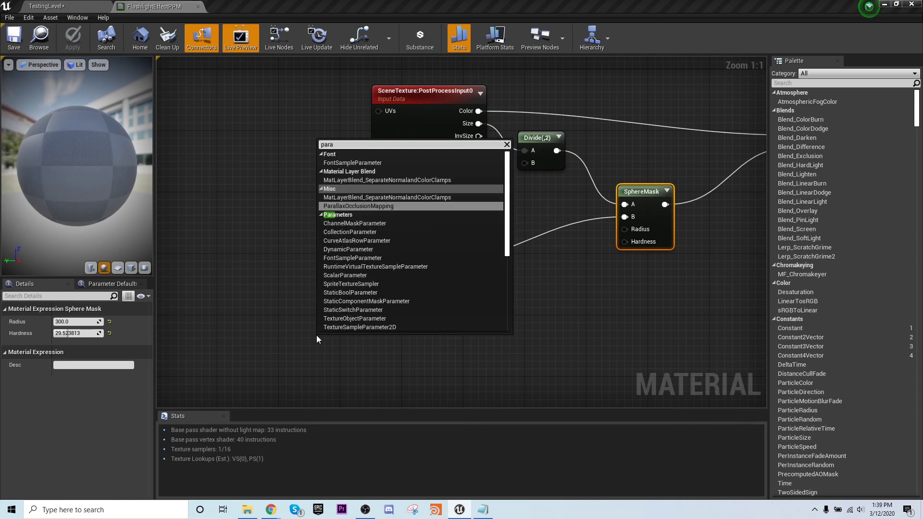
pyautogui.click(350, 232)
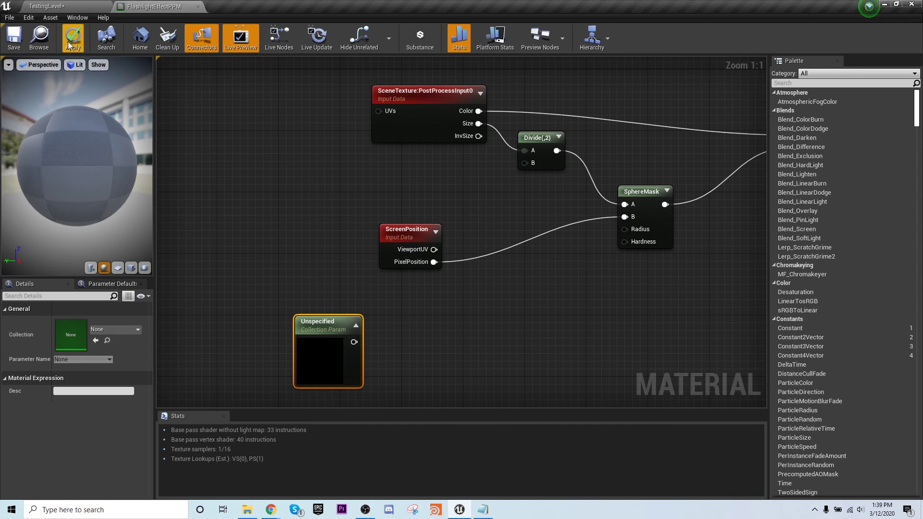
# Create a Material Parameter Collection asset in the level project's Ai content folder, keeping the default name.
pyautogui.click(73, 6)
pyautogui.rightClick(546, 443)
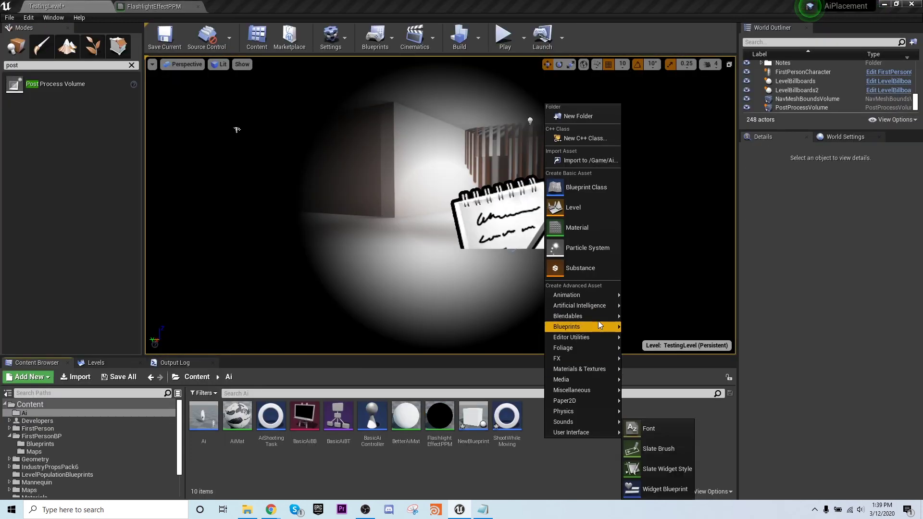
pyautogui.moveTo(587, 326)
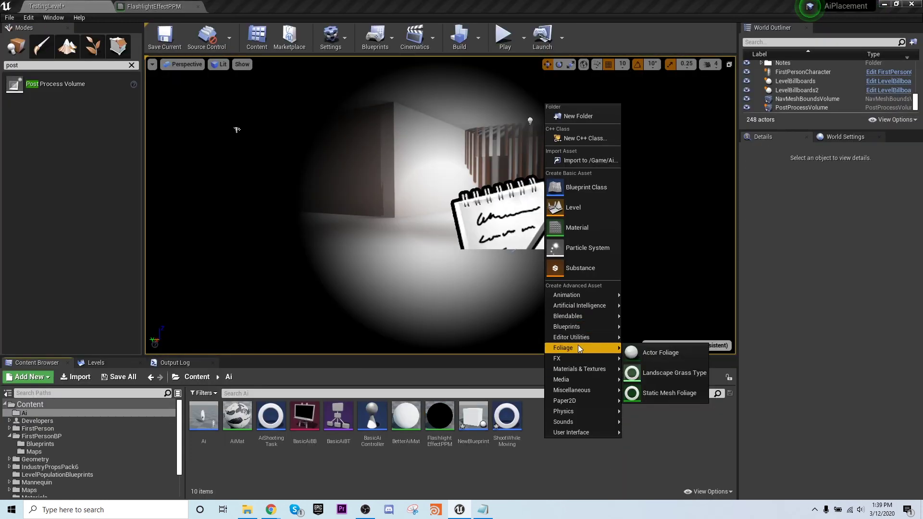
pyautogui.moveTo(572, 373)
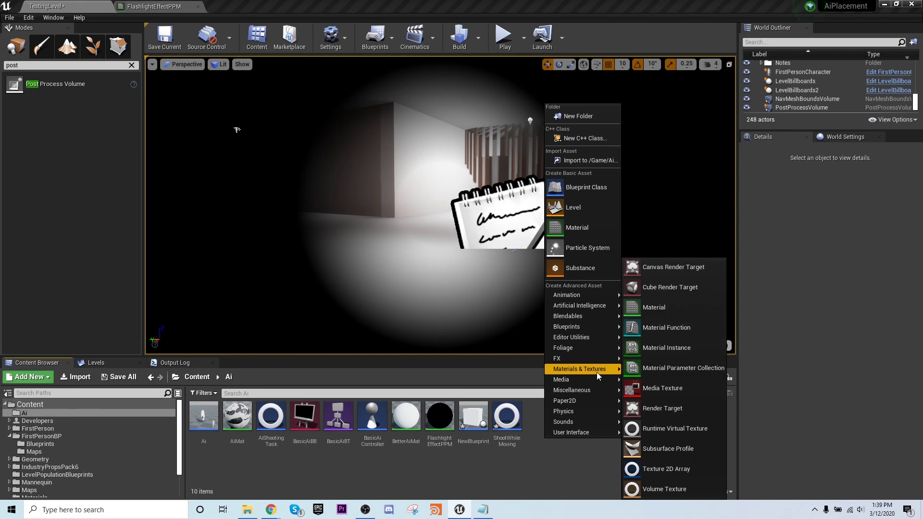
pyautogui.click(664, 368)
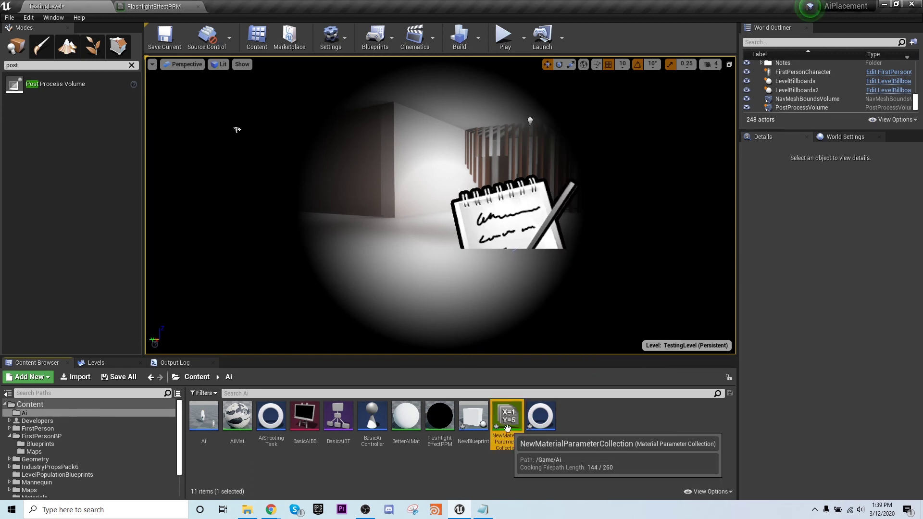
# Delete the unspecified CollectionParameter node from the flashlight material graph.
pyautogui.click(171, 10)
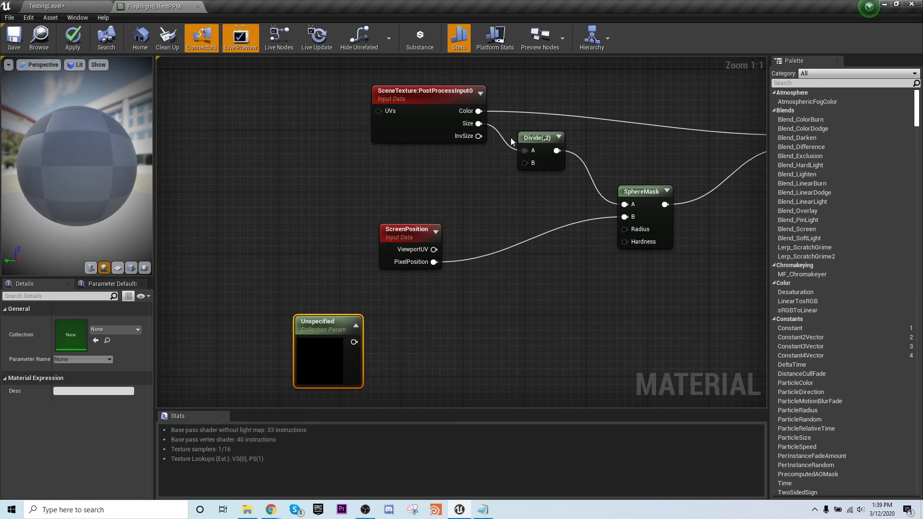
pyautogui.moveTo(310, 354); pyautogui.dragTo(410, 195)
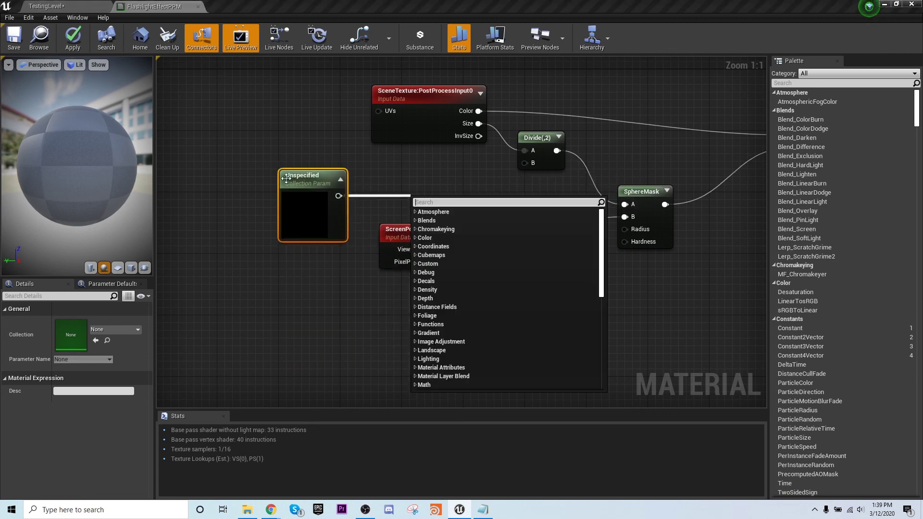
pyautogui.click(226, 194)
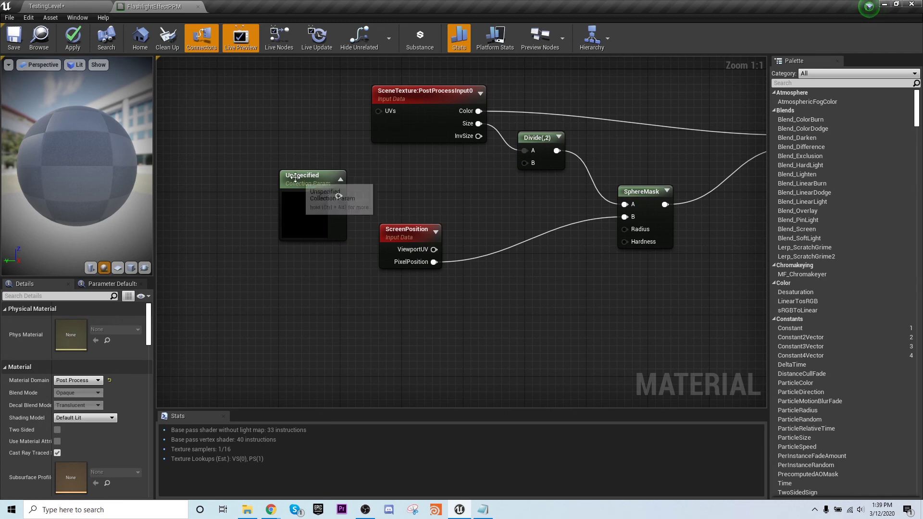
pyautogui.click(315, 199)
pyautogui.press('Delete')
pyautogui.moveTo(435, 202); pyautogui.dragTo(274, 250, button='right')
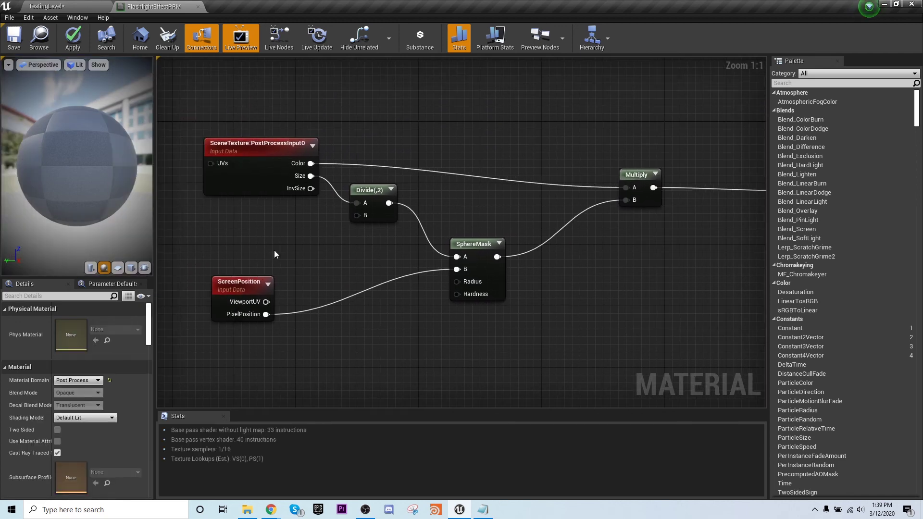
pyautogui.scroll(-1, 277, 250)
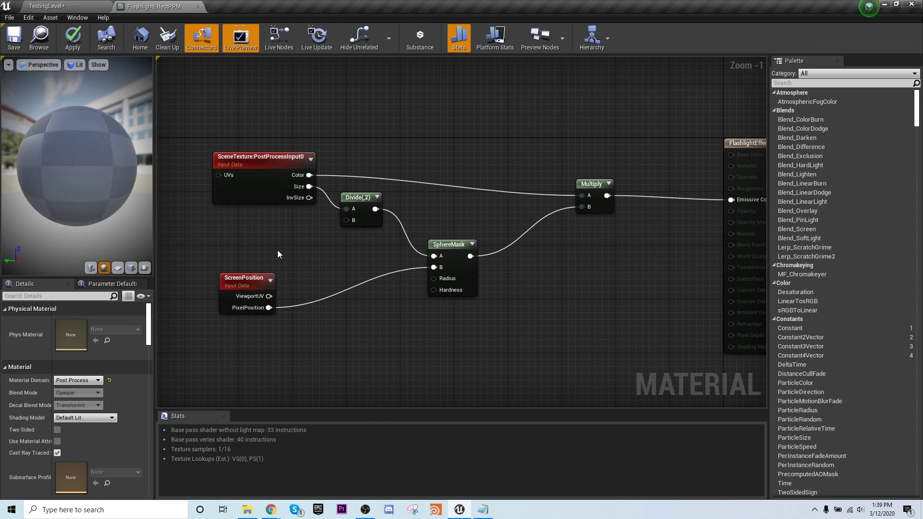
# Play TestingLevel once more and walk around to view the finished flashlight effect.
pyautogui.click(46, 5)
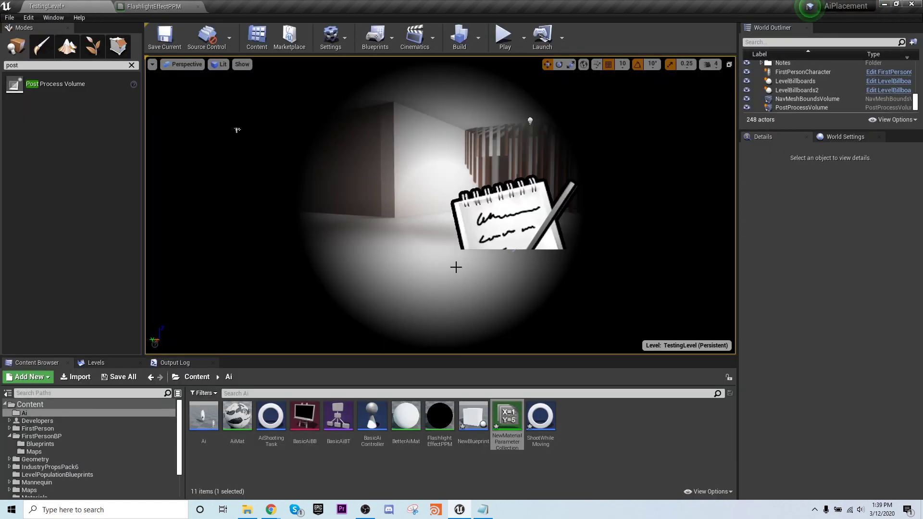
pyautogui.click(505, 41)
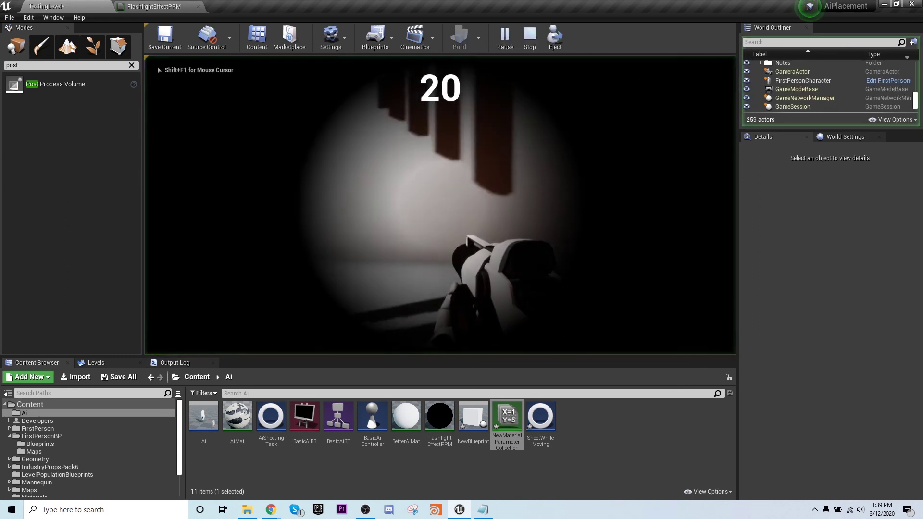
pyautogui.press('w')
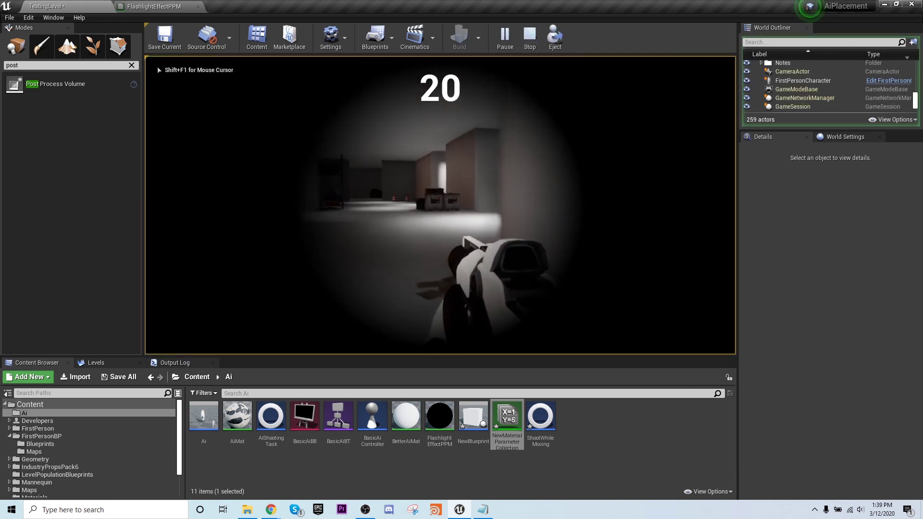